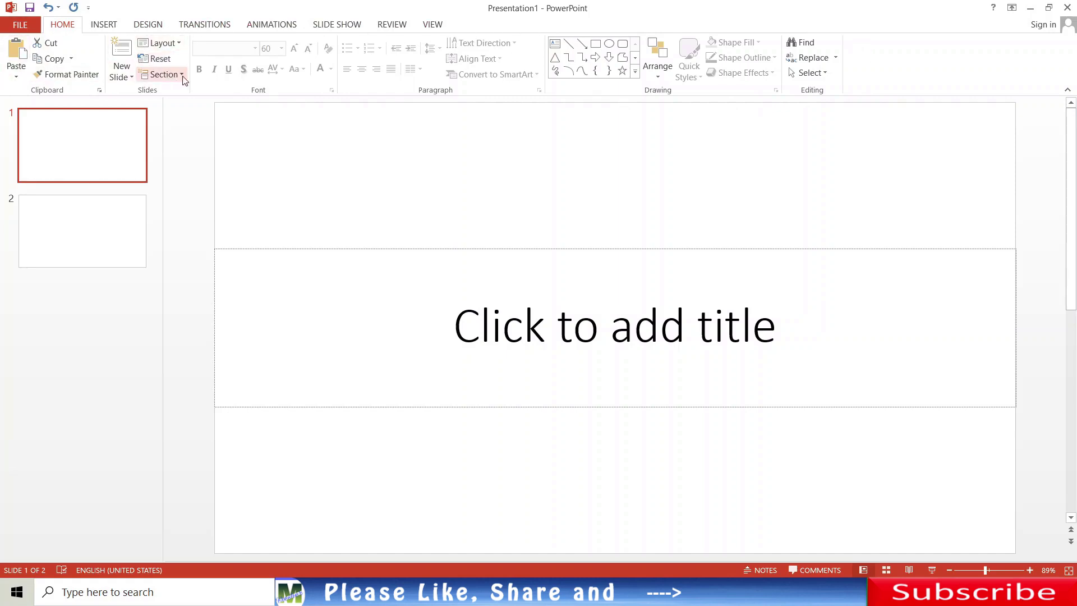
left_click(243, 249)
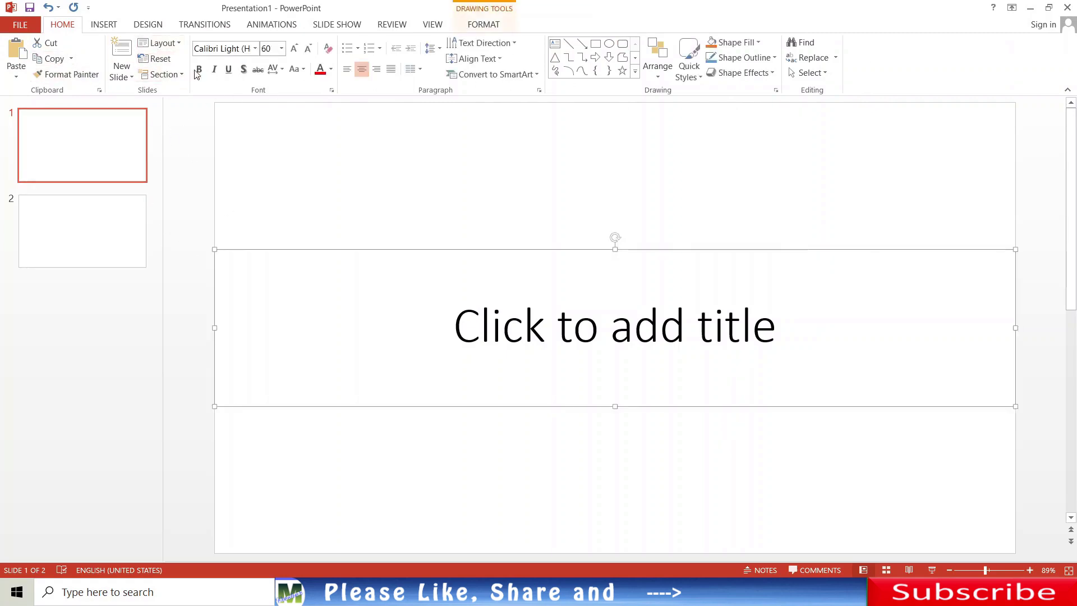
left_click(280, 147)
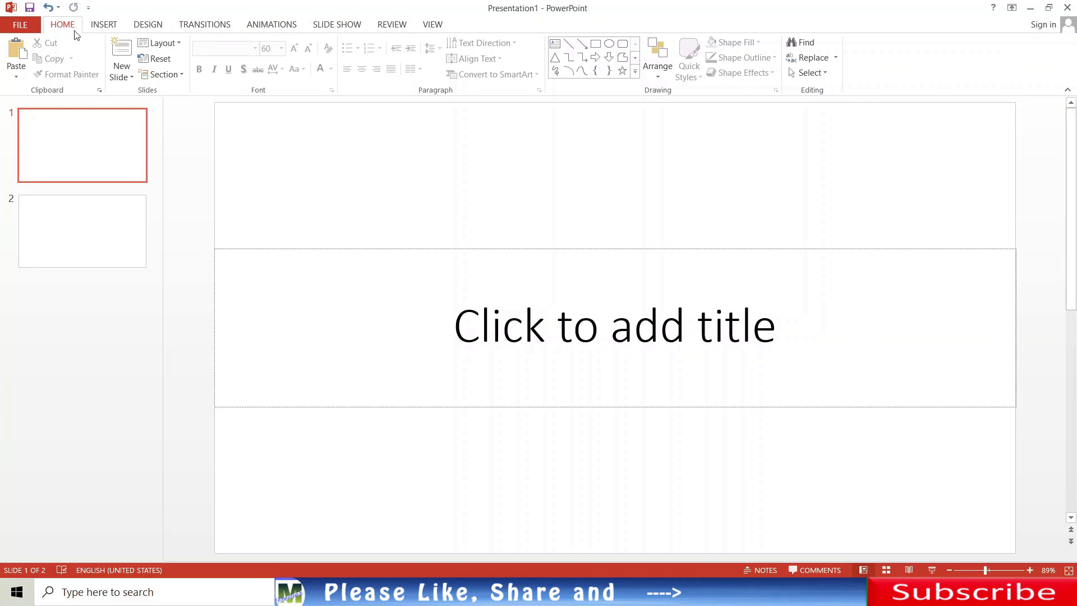
left_click(102, 28)
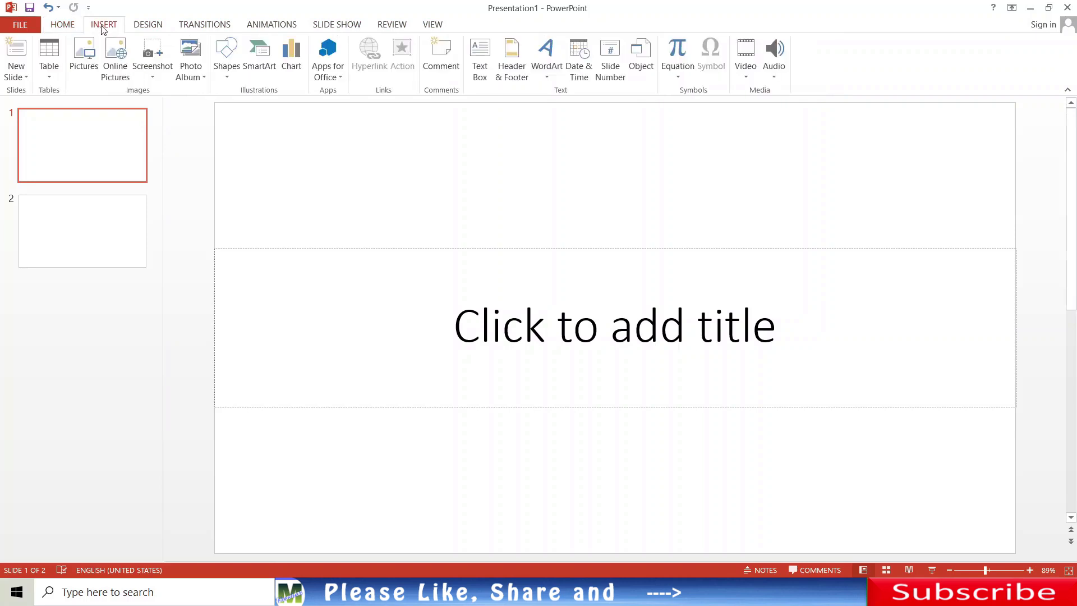
left_click(154, 28)
left_click(213, 29)
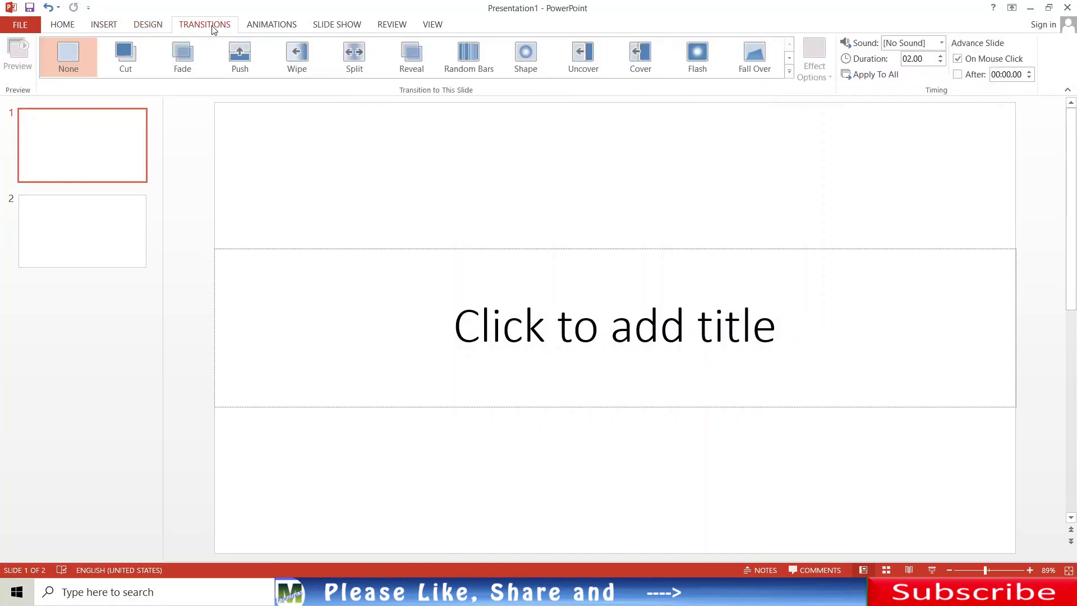
left_click(268, 29)
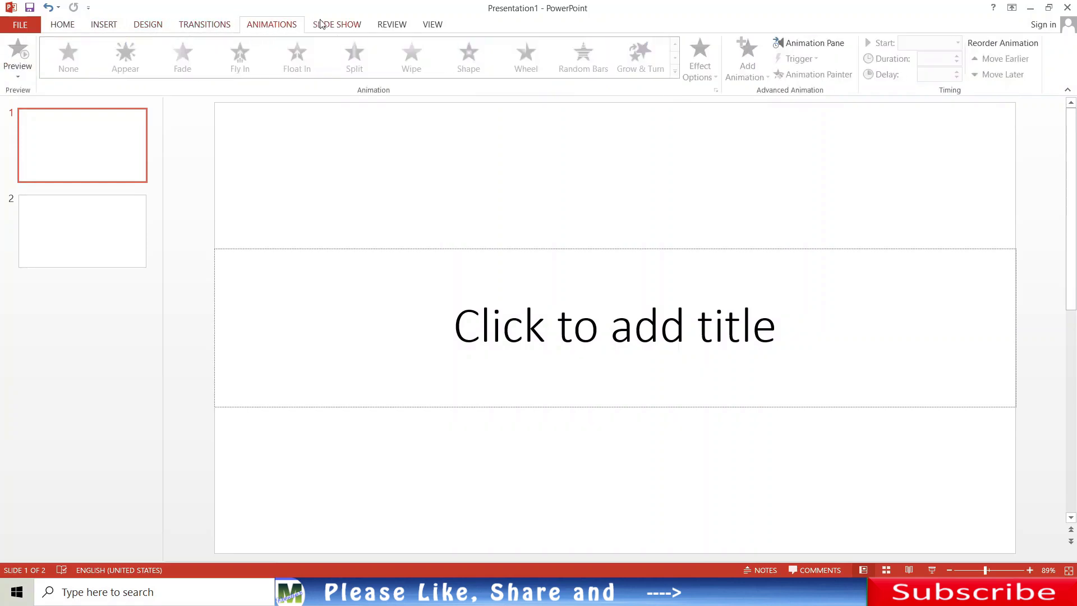
left_click(335, 27)
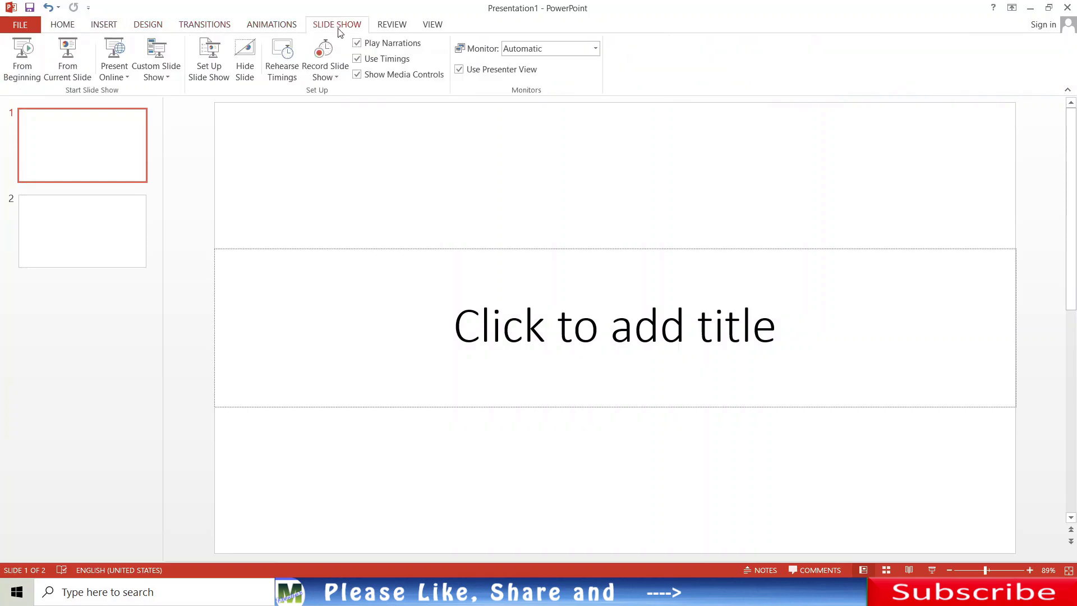
left_click(398, 28)
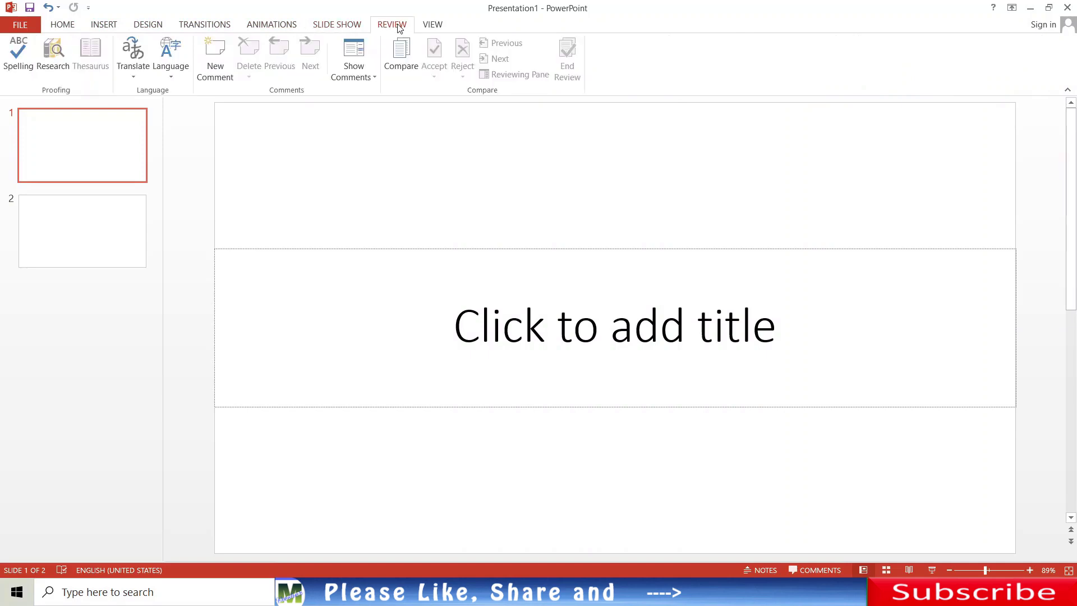
left_click(430, 29)
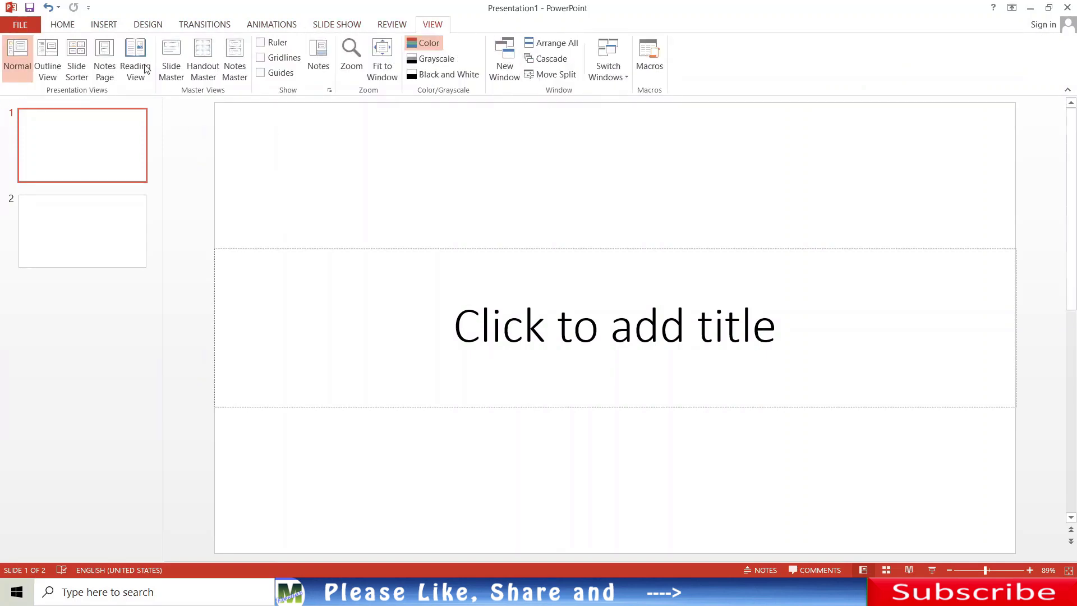
left_click(396, 318)
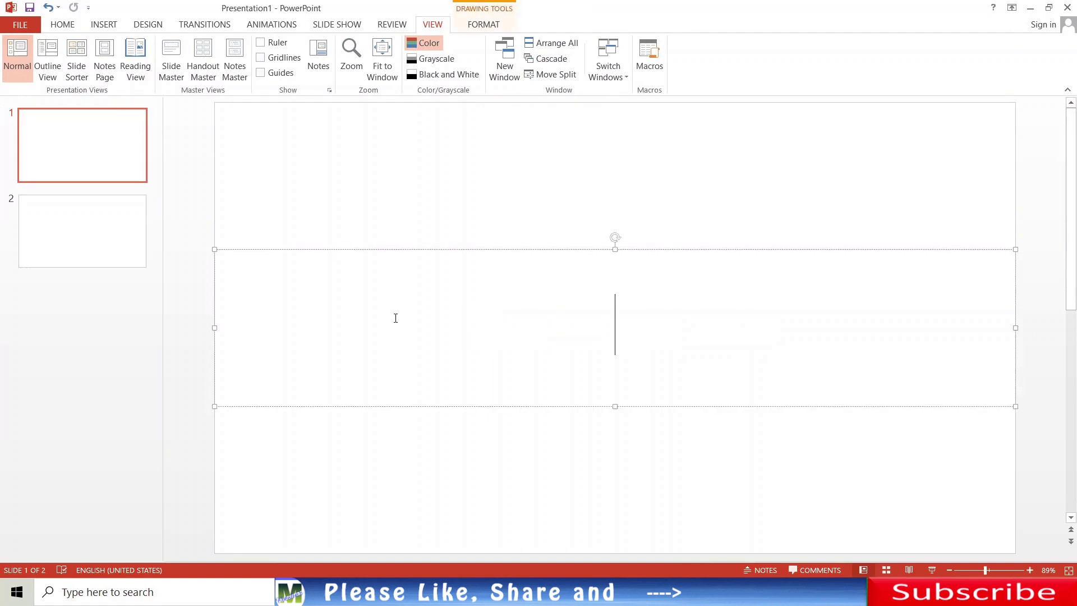
left_click(484, 24)
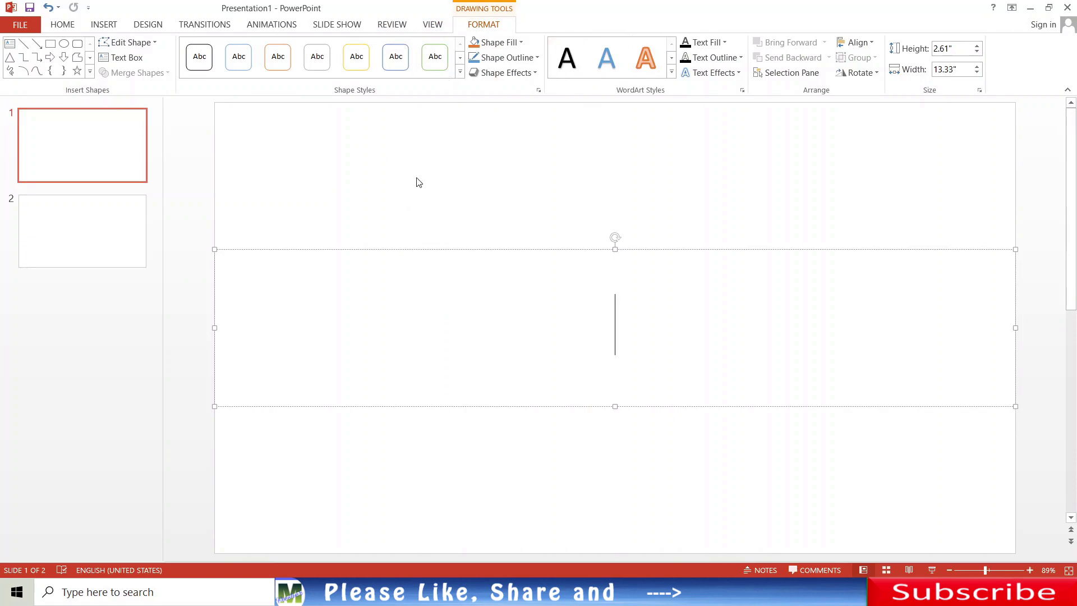
left_click(62, 26)
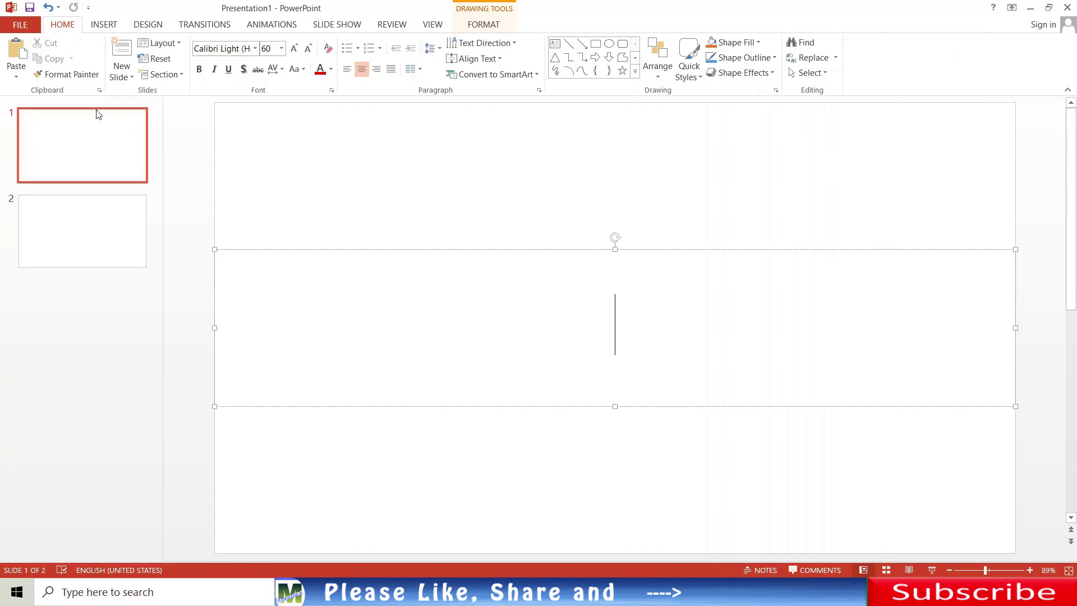
left_click(192, 125)
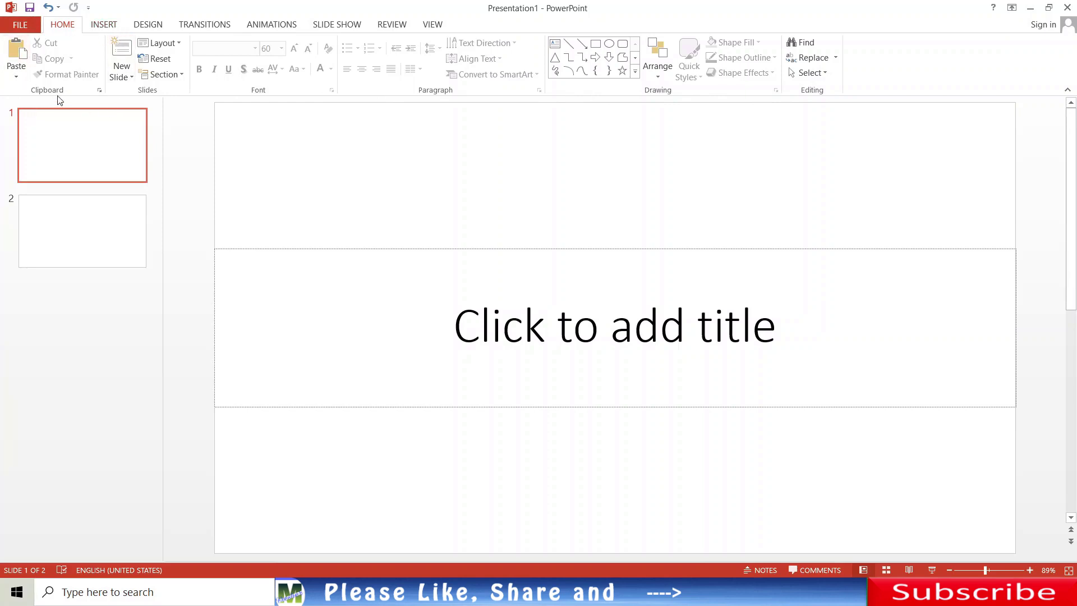
left_click(111, 24)
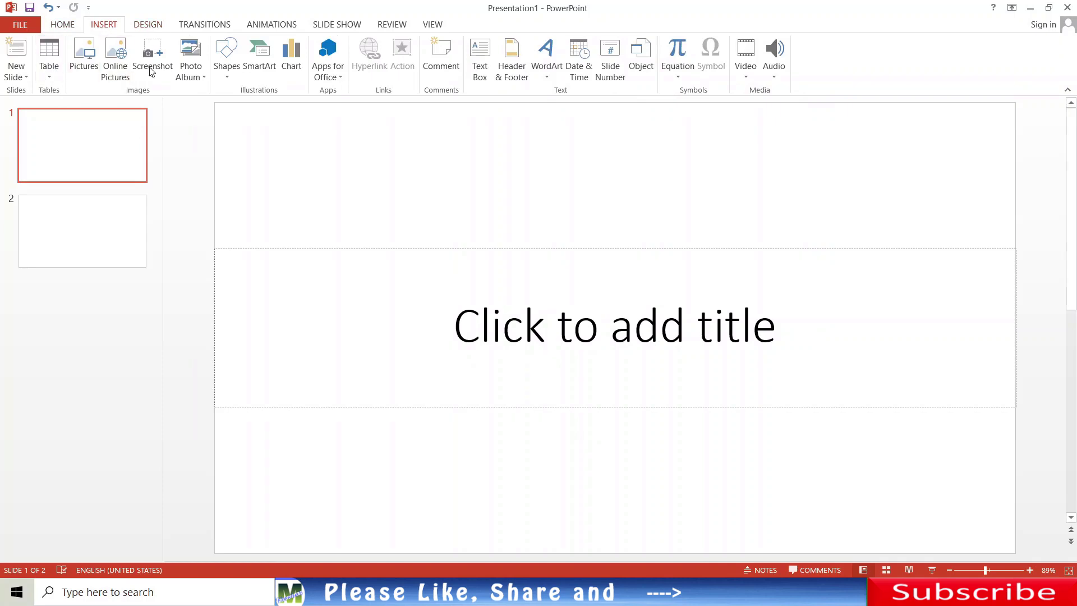
left_click(151, 31)
left_click(203, 25)
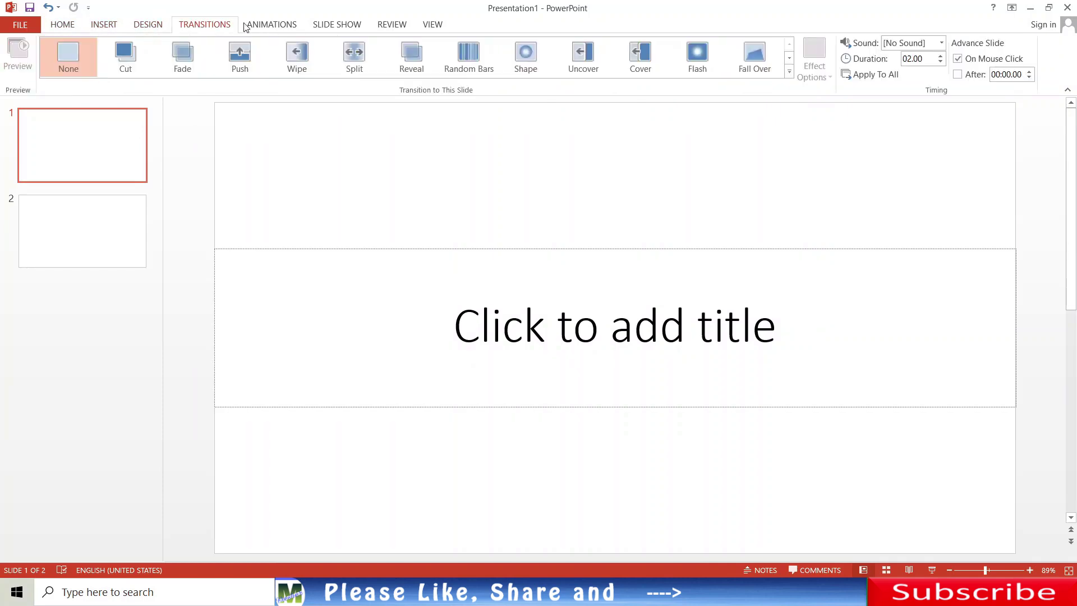
left_click(272, 25)
left_click(331, 26)
left_click(397, 25)
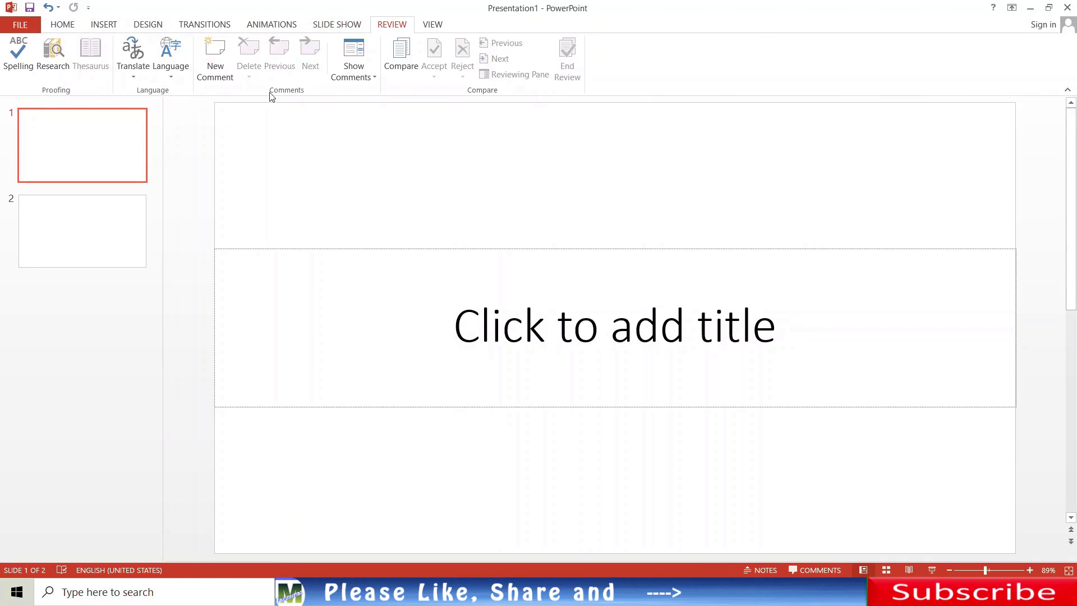
left_click(435, 25)
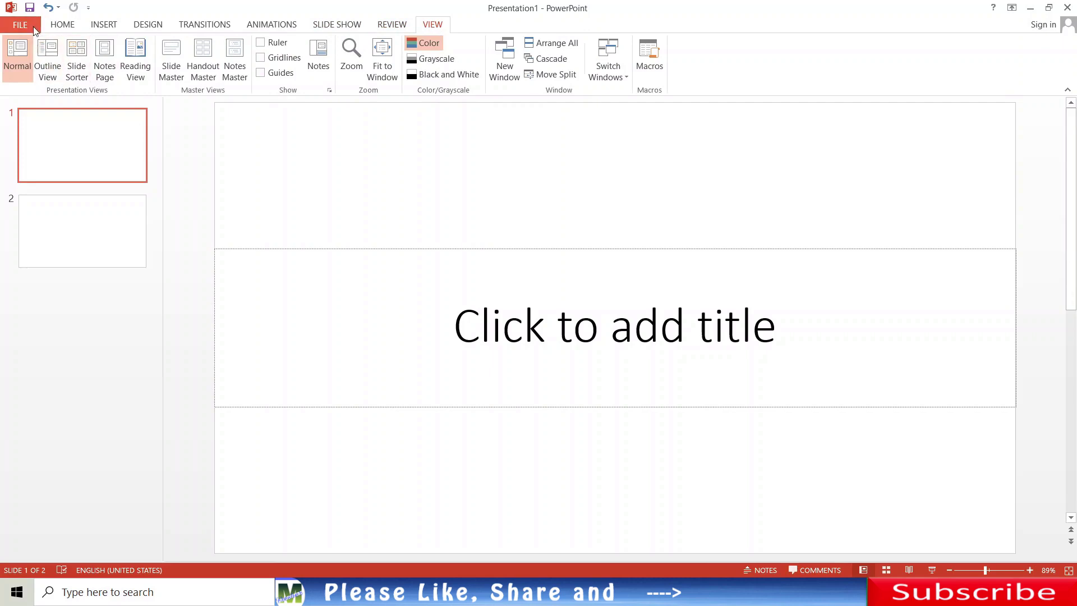
left_click(63, 27)
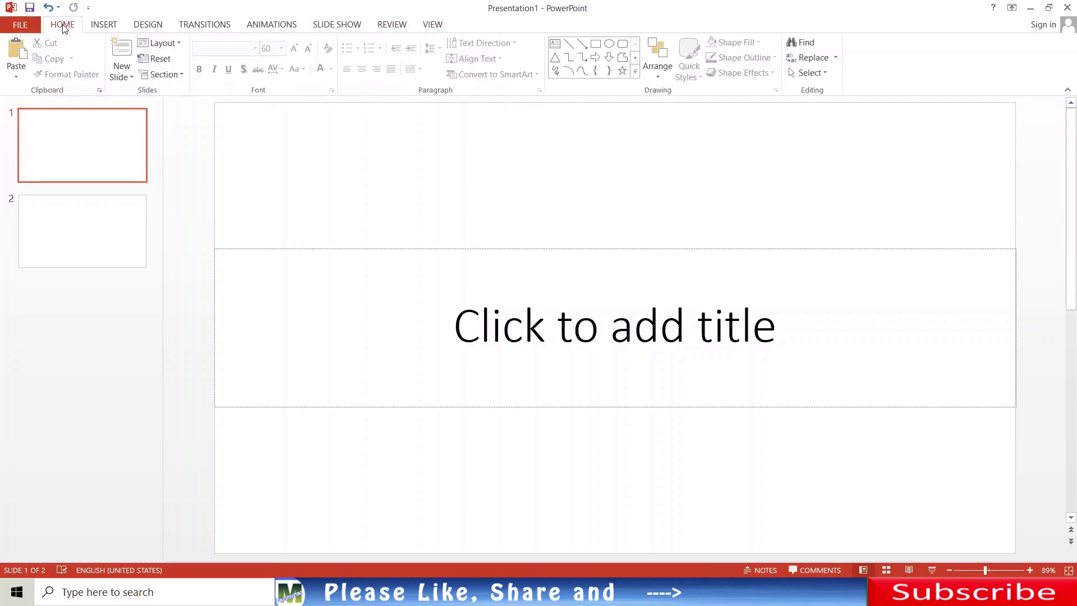
Type 'PowerPoint' as slide 1's title and select the title text
left_click(417, 327)
type("P")
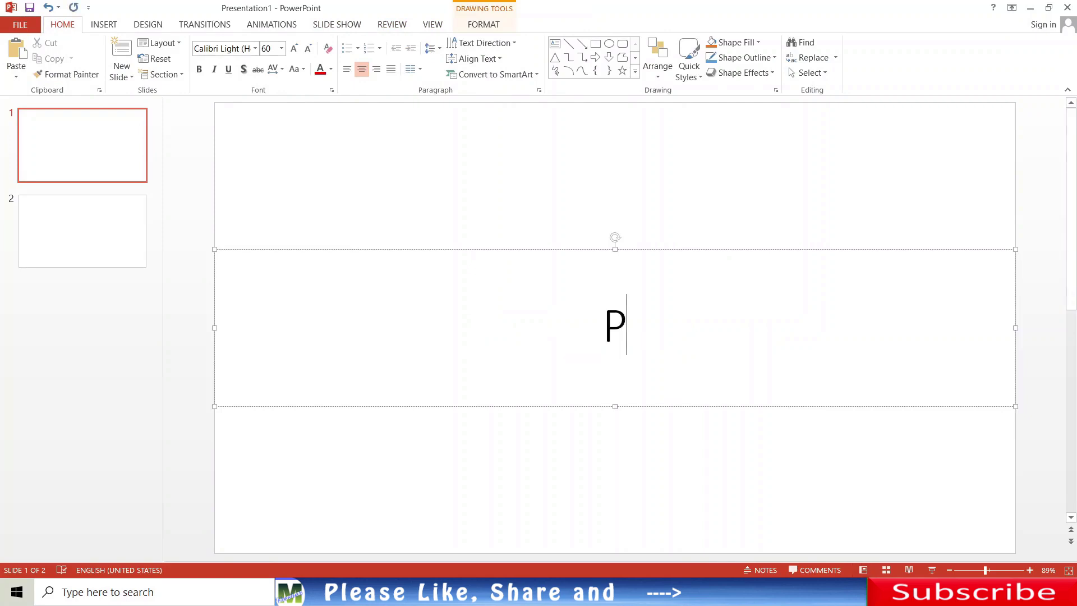
type("owerPoint")
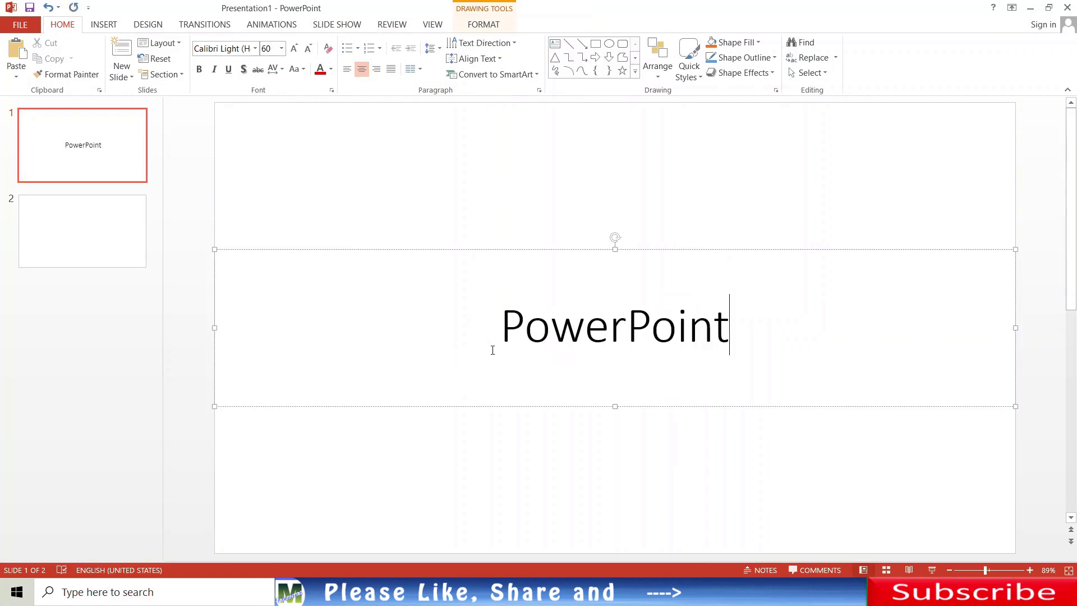
left_click_drag(511, 348, 755, 331)
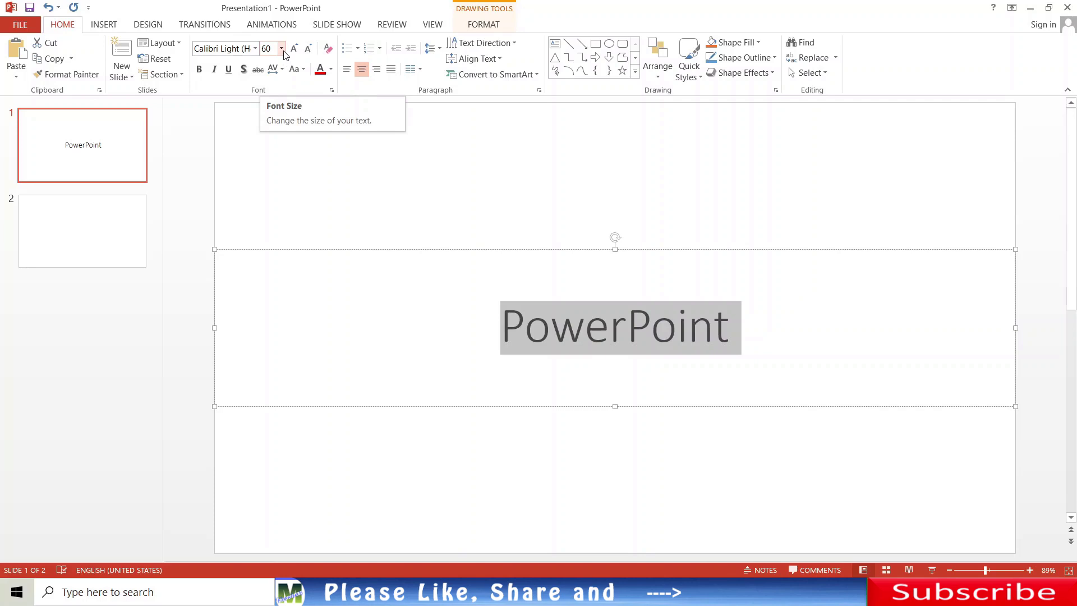
Enlarge the selected 'PowerPoint' title to 96 points, then to 150 points
left_click(281, 49)
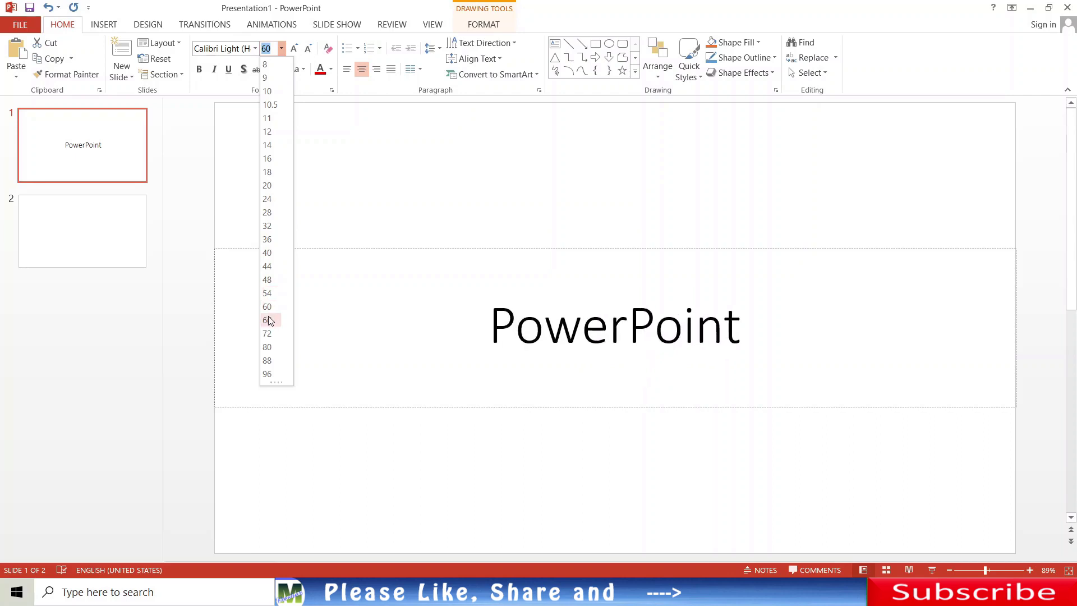
left_click(268, 374)
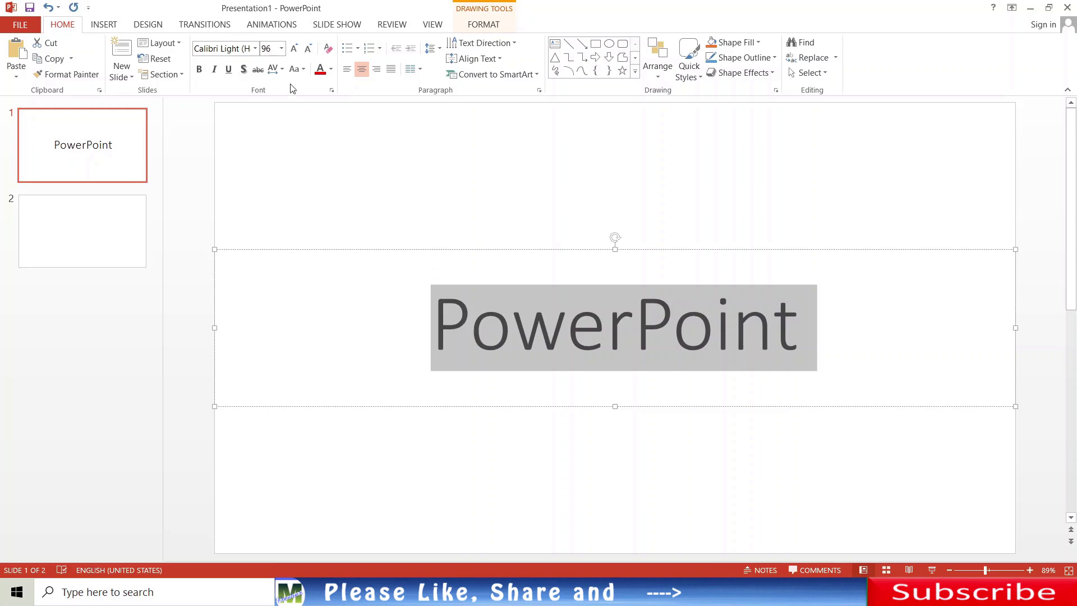
left_click(282, 50)
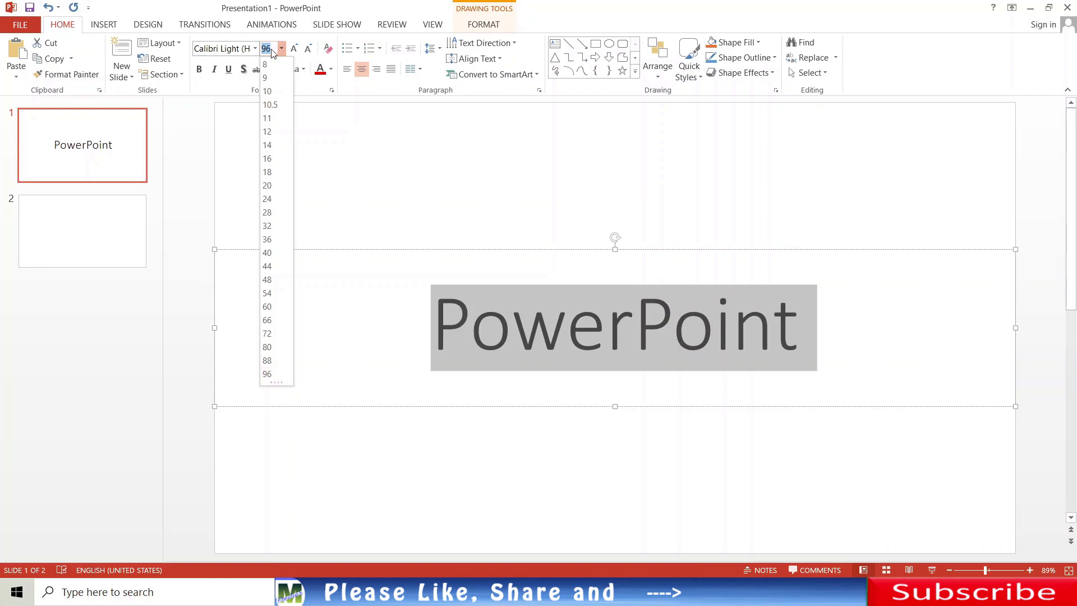
type("10")
key("Return")
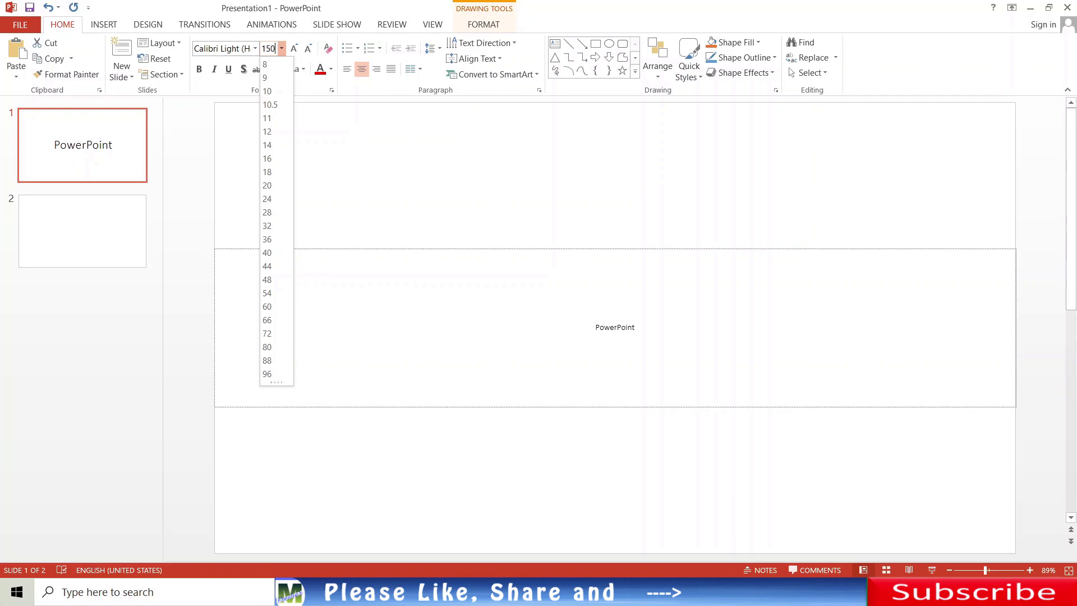
key("Return")
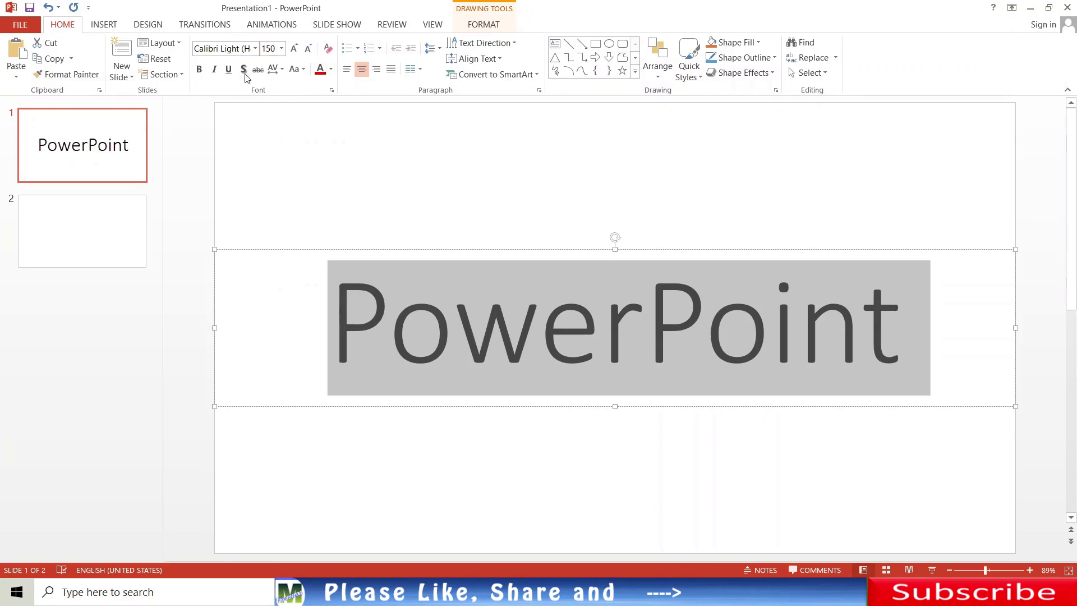
Resize the title to 120 points, testing larger and smaller sizes before returning to 120
left_click(275, 51)
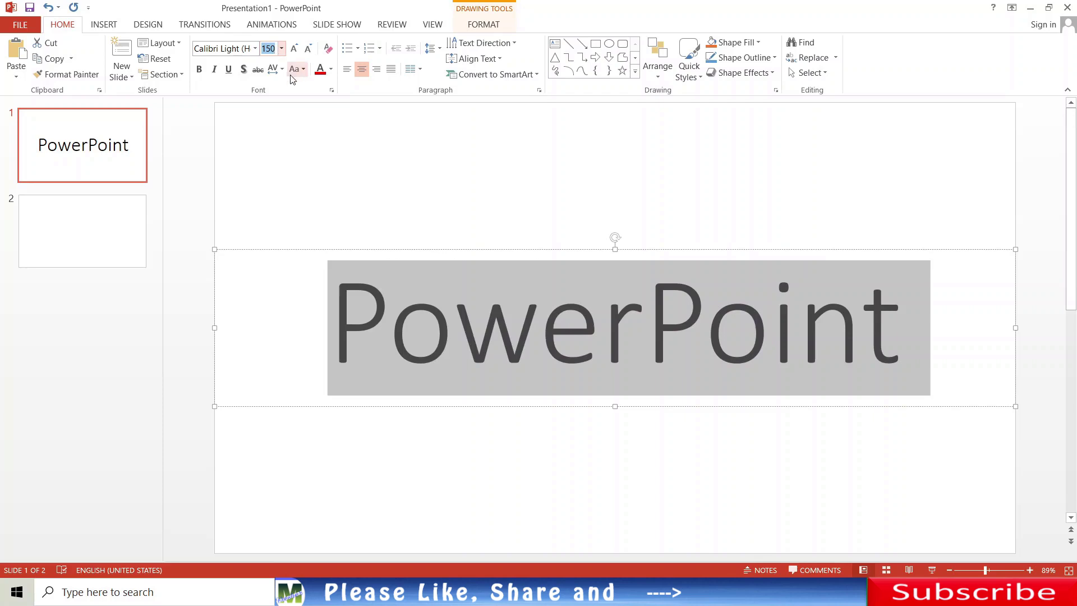
type("1")
left_click(281, 48)
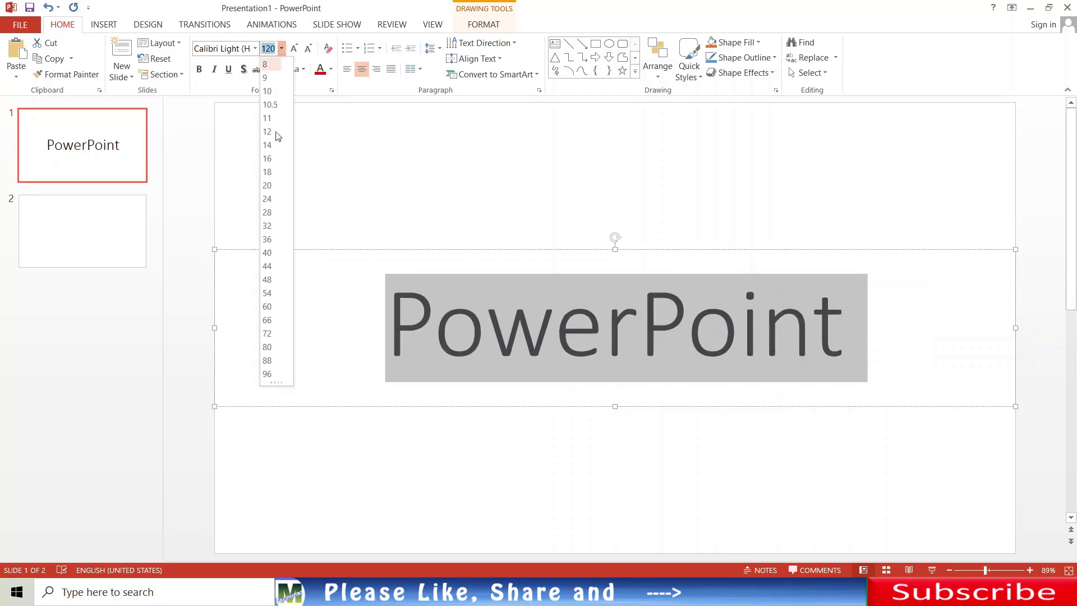
left_click(267, 306)
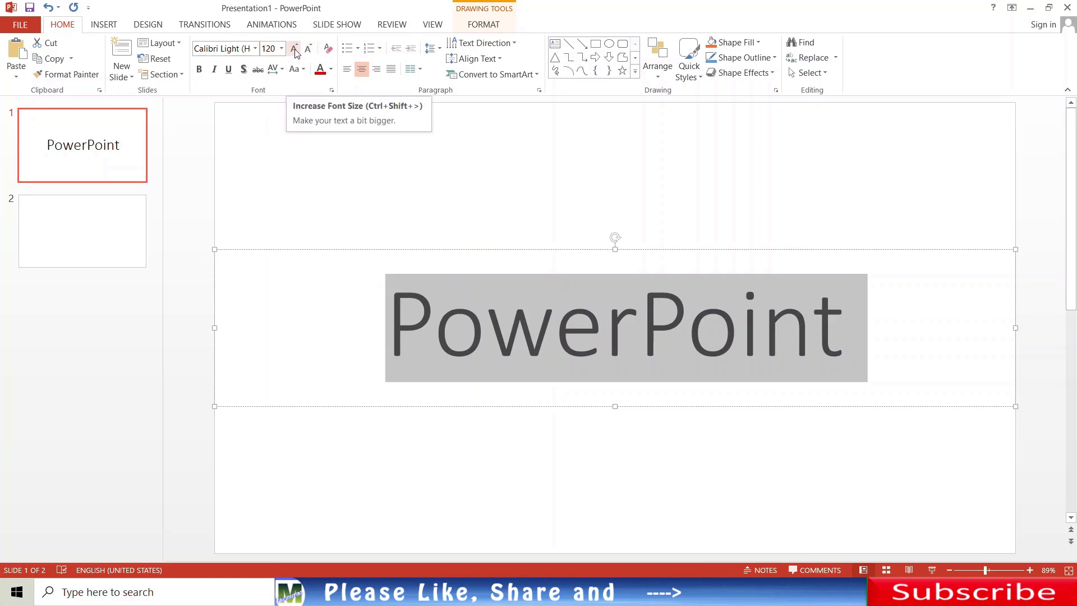
left_click(294, 49)
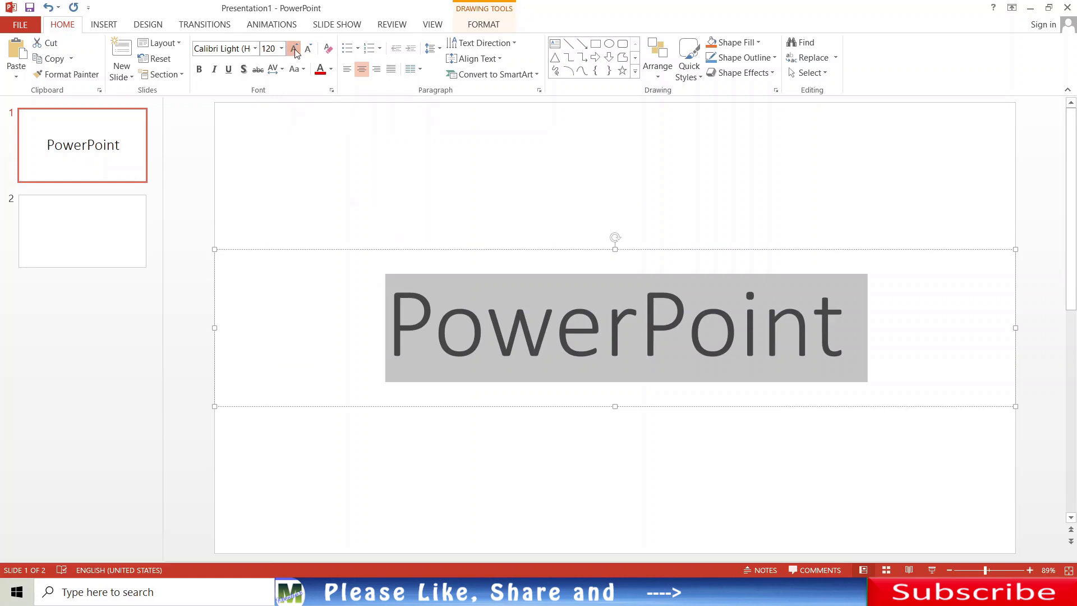
left_click(294, 48)
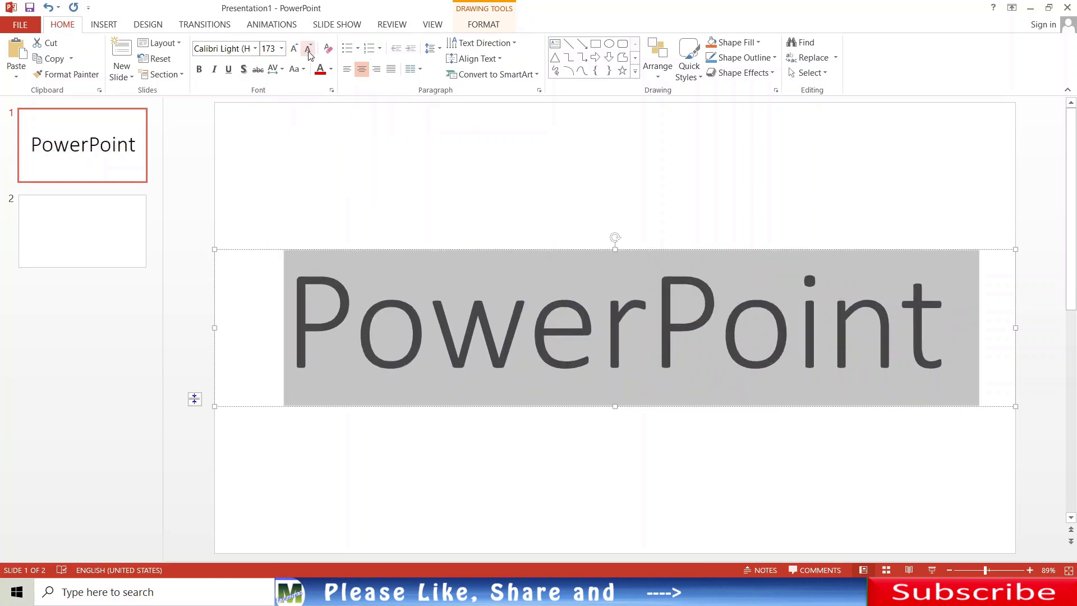
left_click(309, 53)
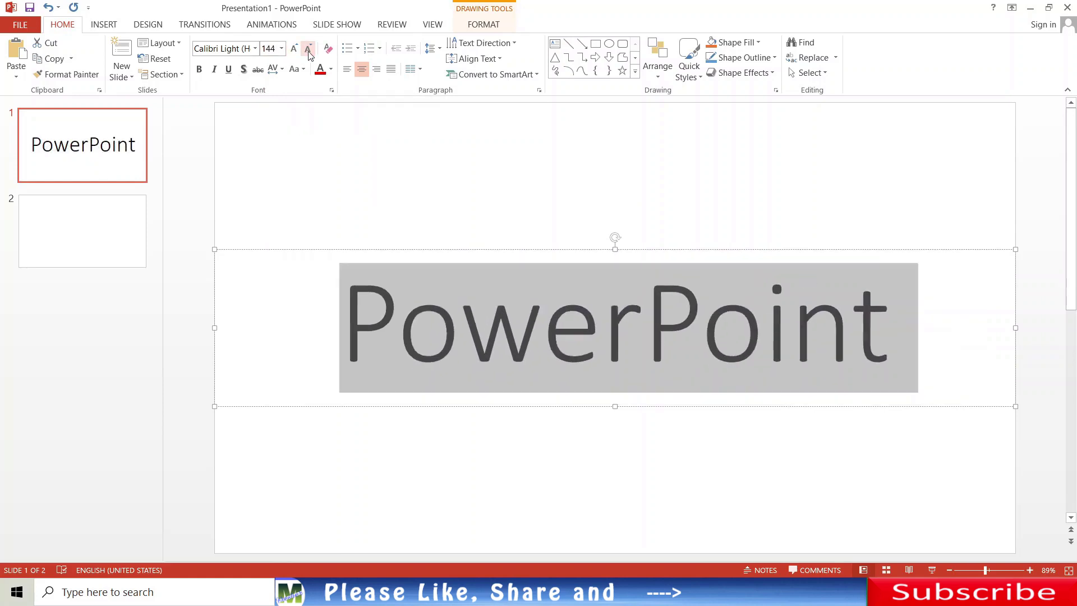
left_click(309, 53)
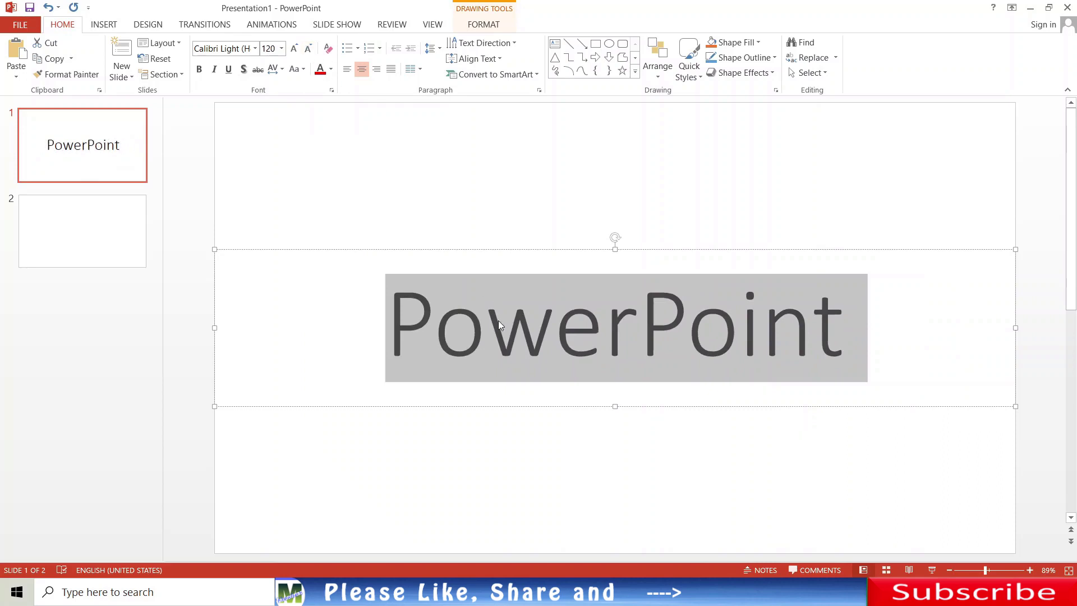
Switch the 'PowerPoint' title's font to Arial Rounded MT Bold
left_click(257, 49)
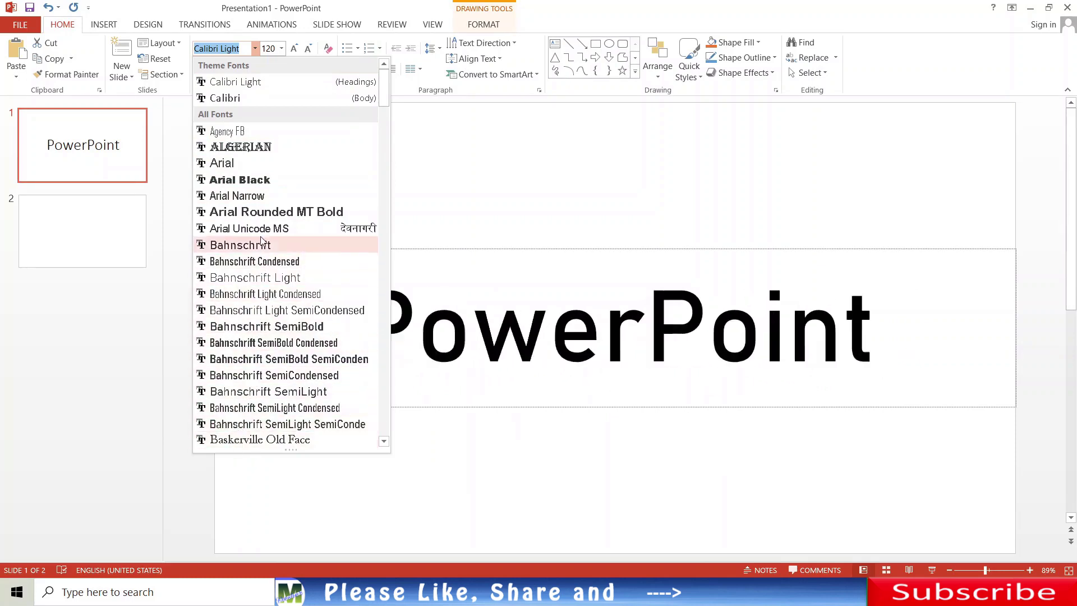
left_click(255, 216)
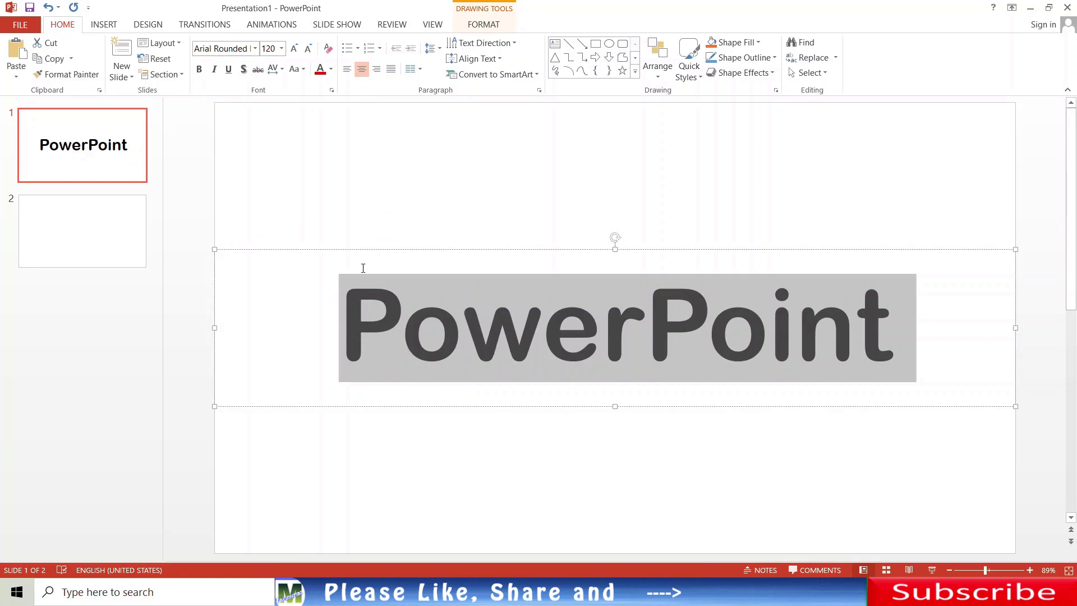
left_click(331, 70)
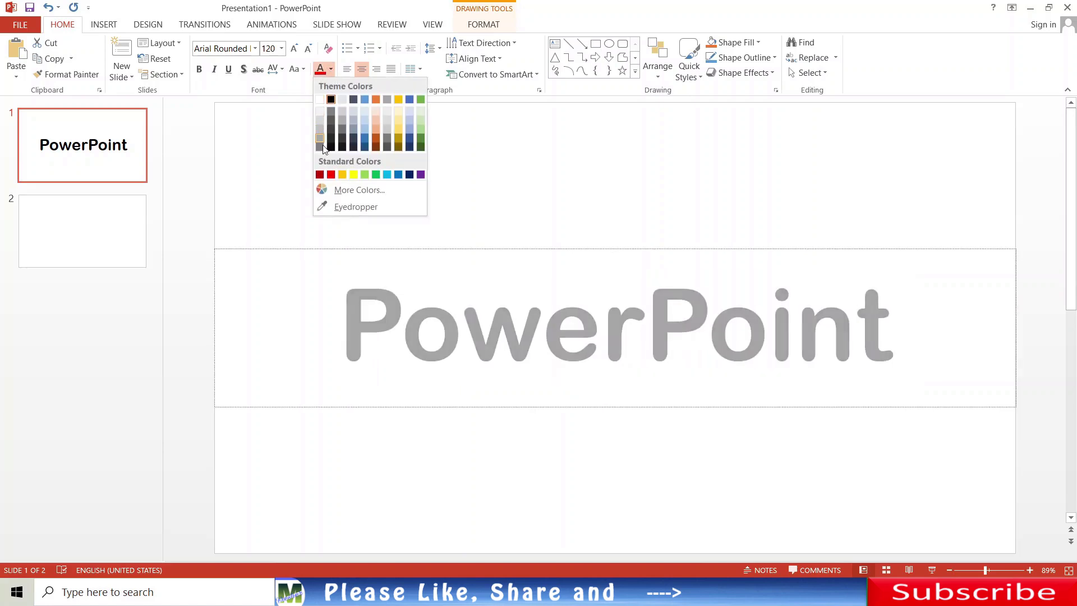
Color the title text Red from the Standard Colors
left_click(331, 174)
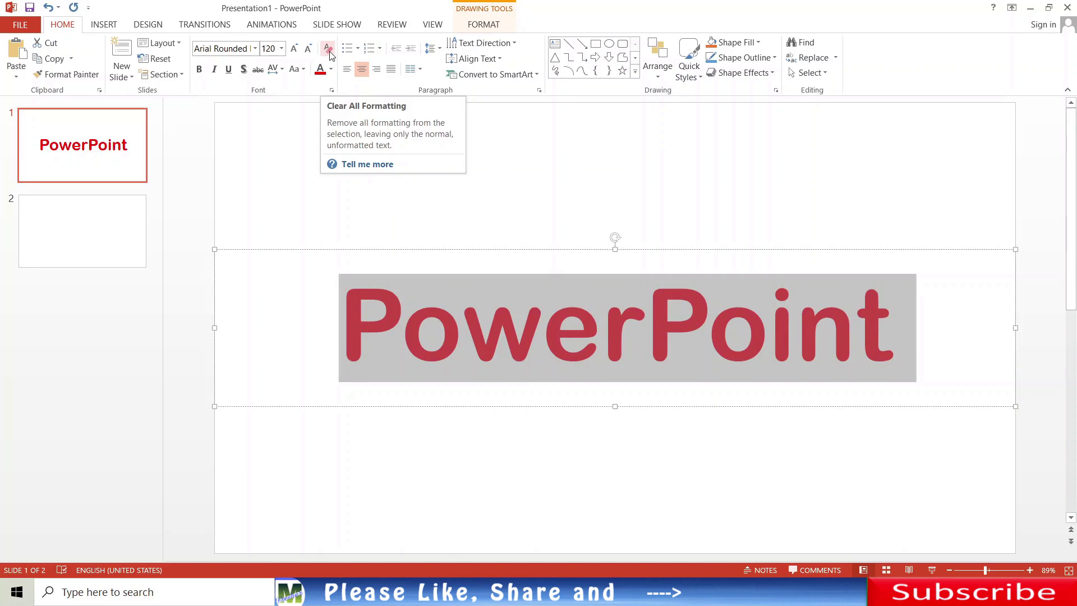
Check the Change Case and Character Spacing options unchanged, then apply Text Shadow to the title
left_click(301, 73)
left_click(302, 73)
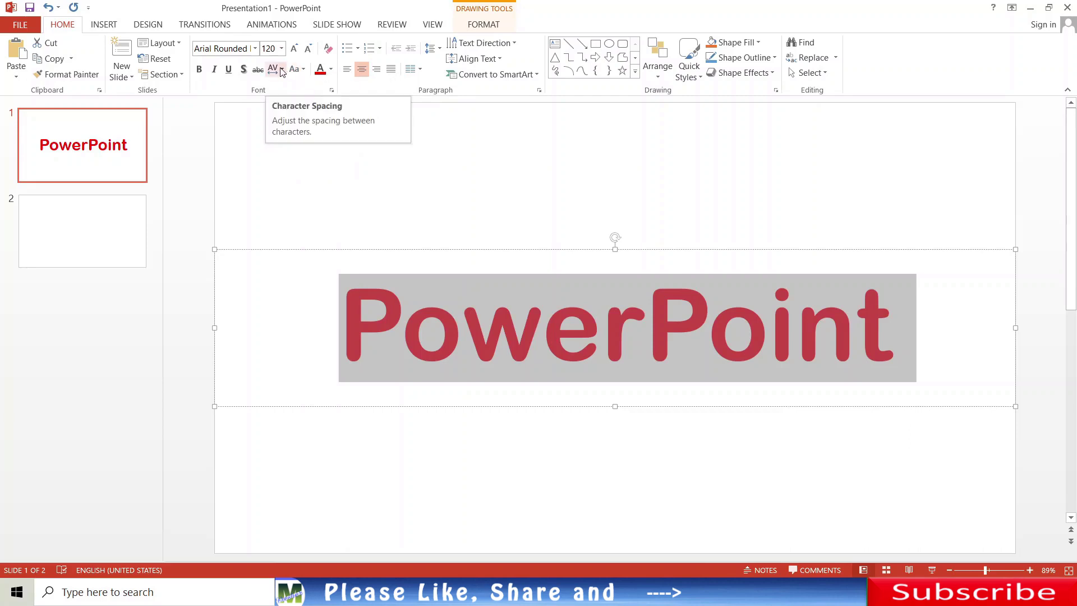
left_click(282, 70)
left_click(282, 70)
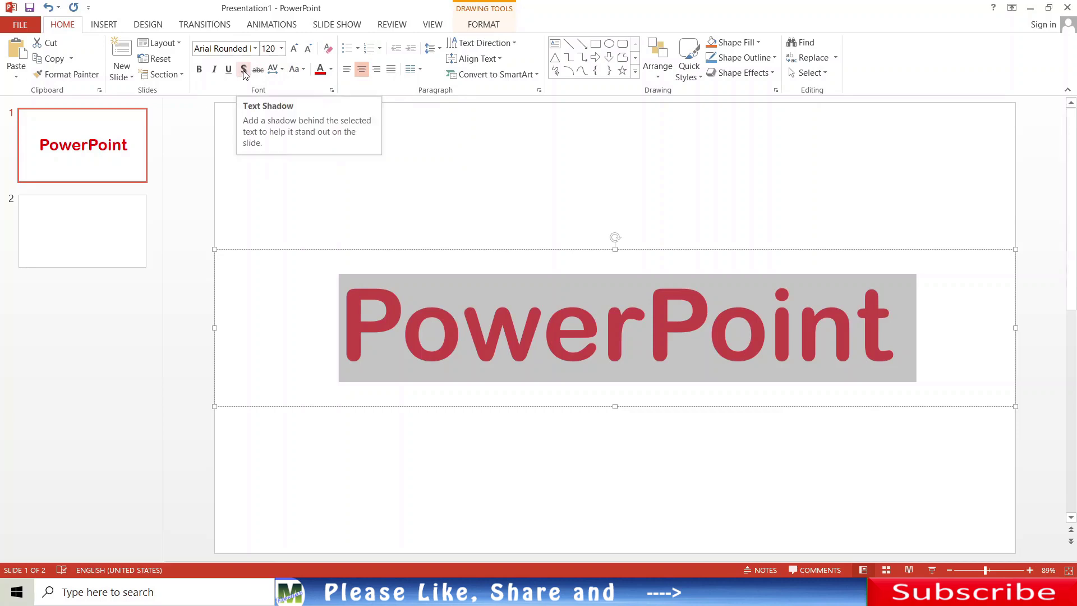
left_click(244, 70)
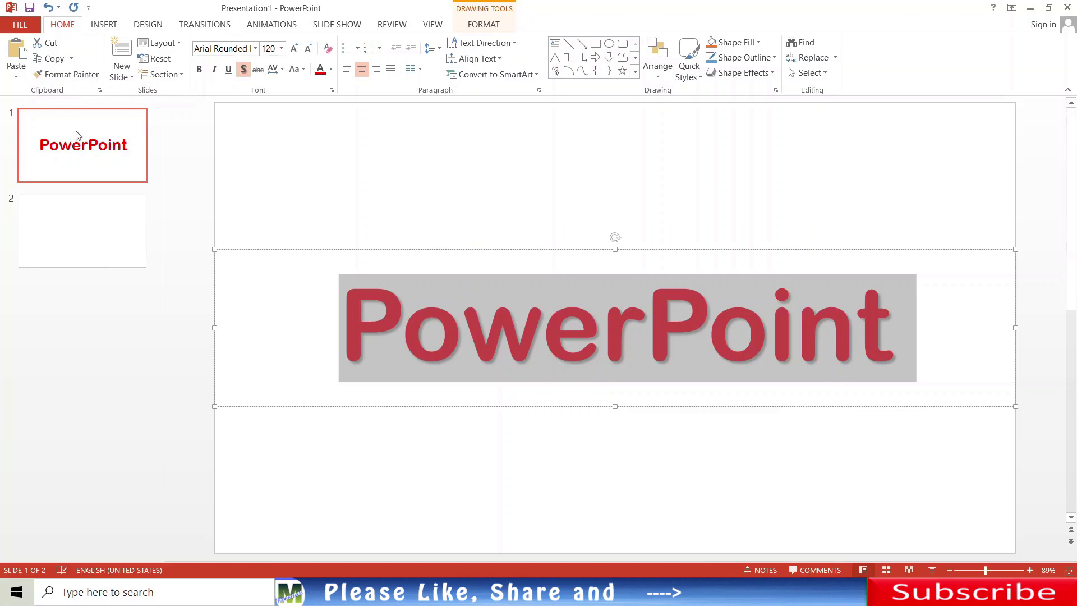
On slide 2, enter 'Subscribe' in the title placeholder
left_click(87, 224)
left_click(564, 327)
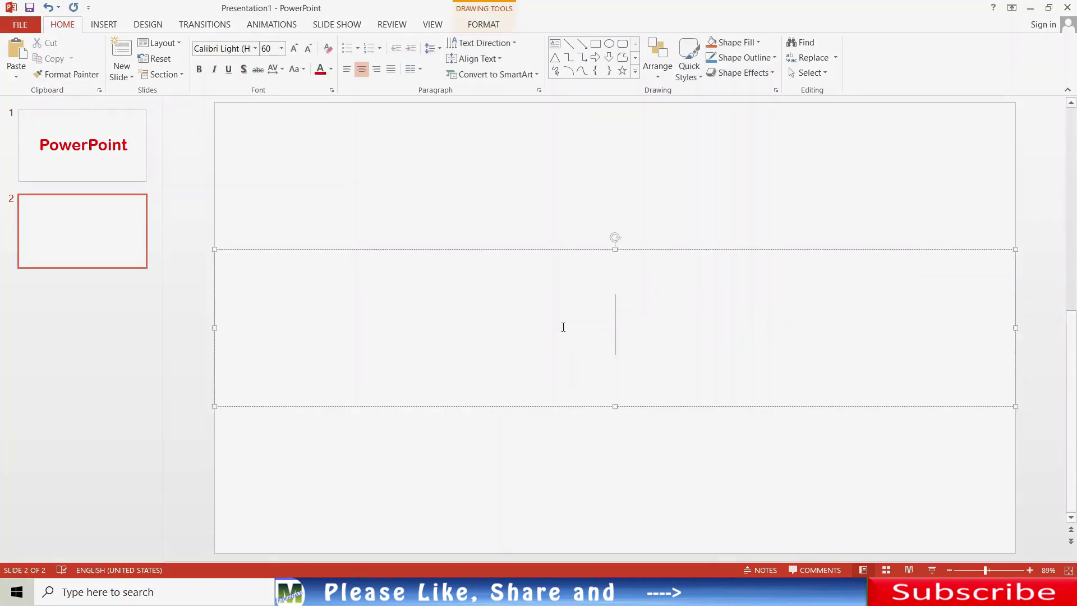
type("Subscrib")
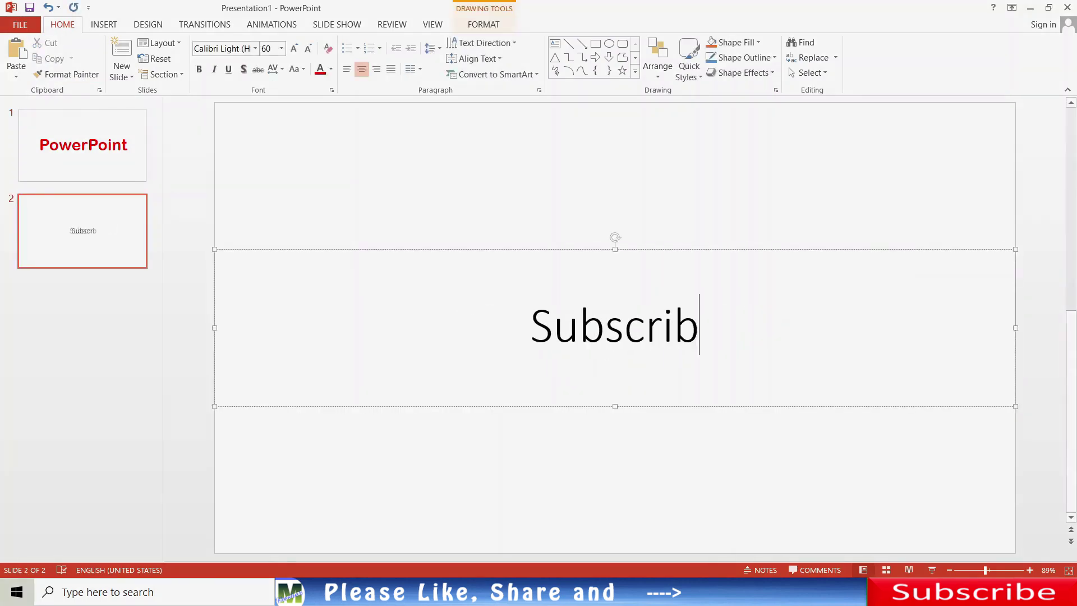
type("e")
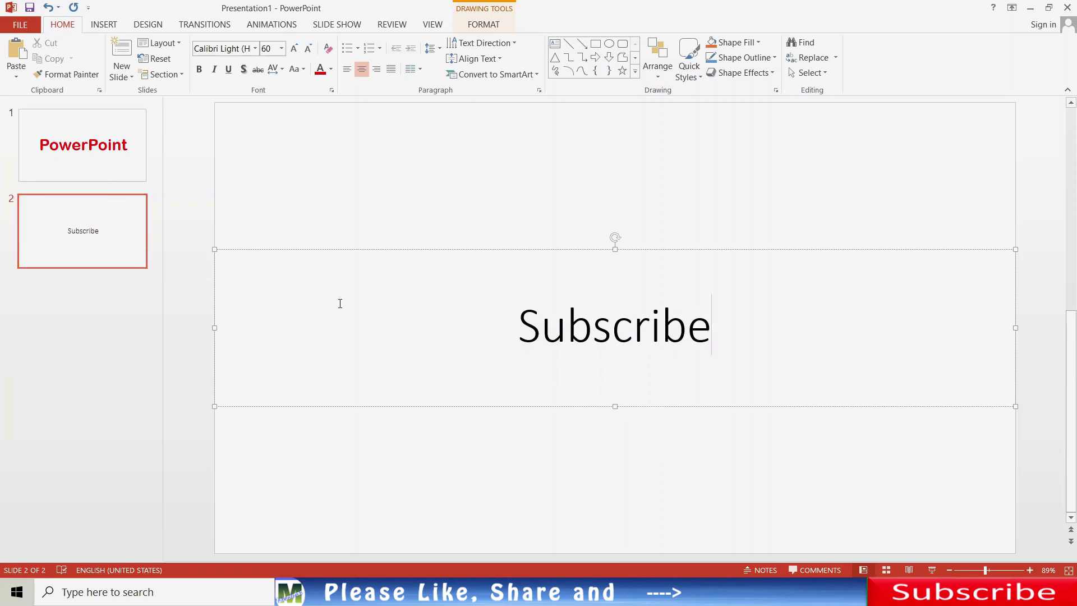
left_click(227, 164)
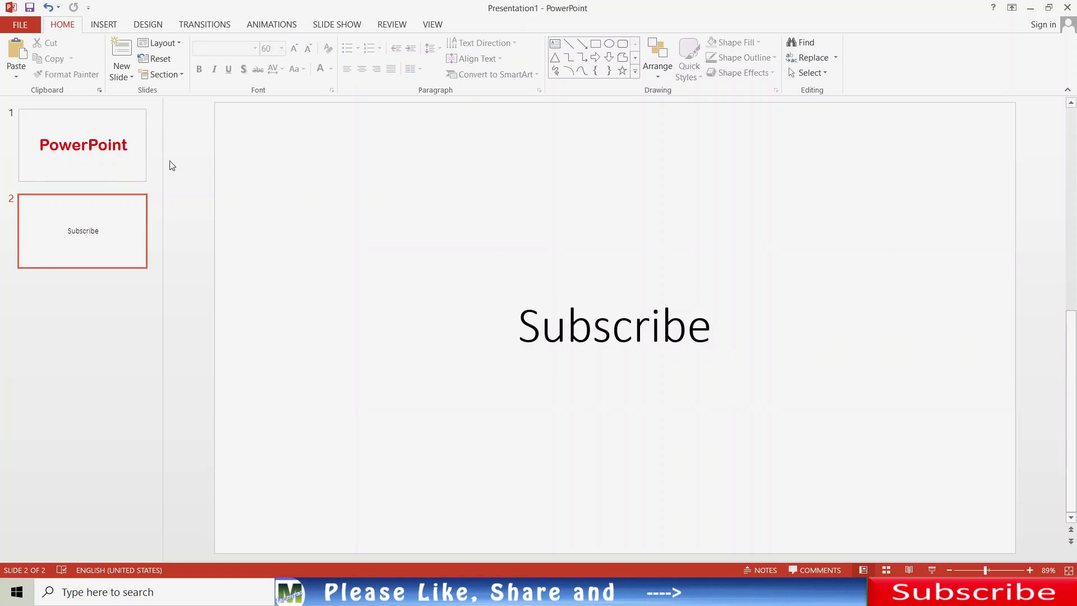
On slide 1, select the whole 'PowerPoint' title box as a shape rather than its text
left_click(128, 149)
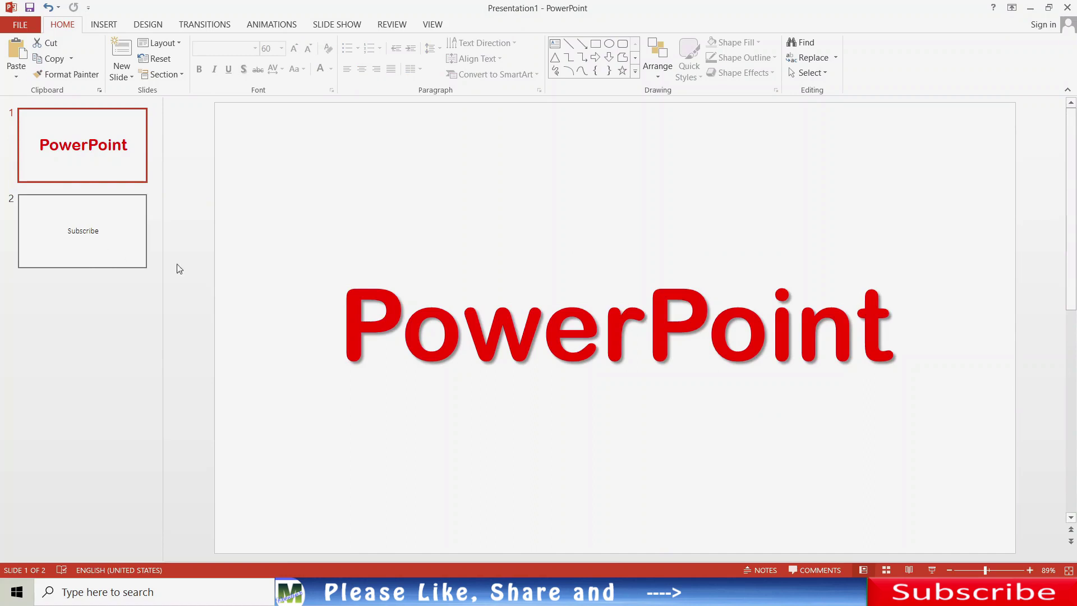
left_click(404, 334)
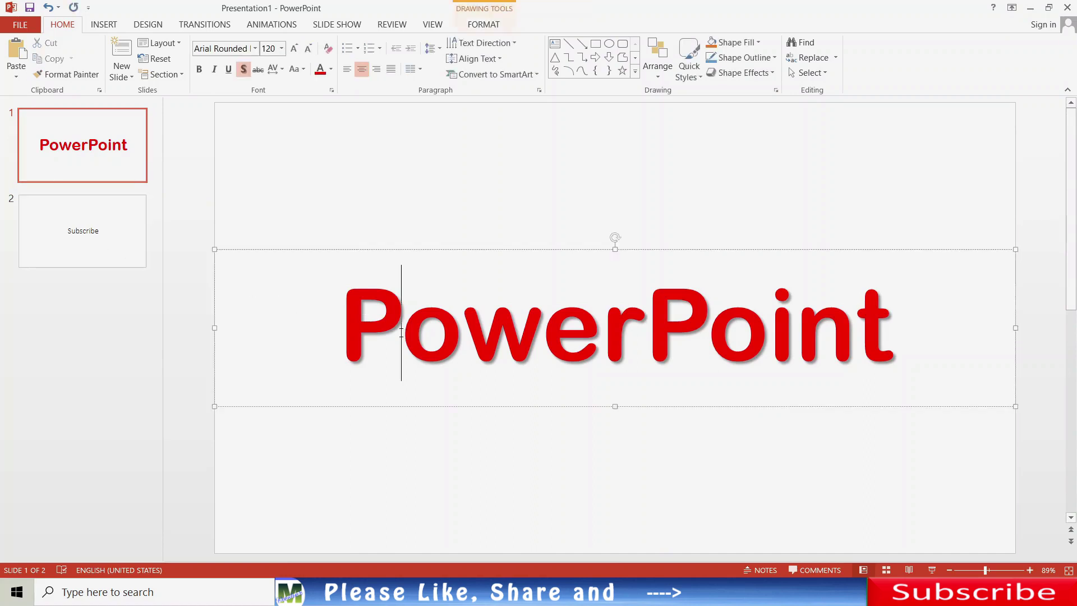
left_click_drag(339, 331, 918, 316)
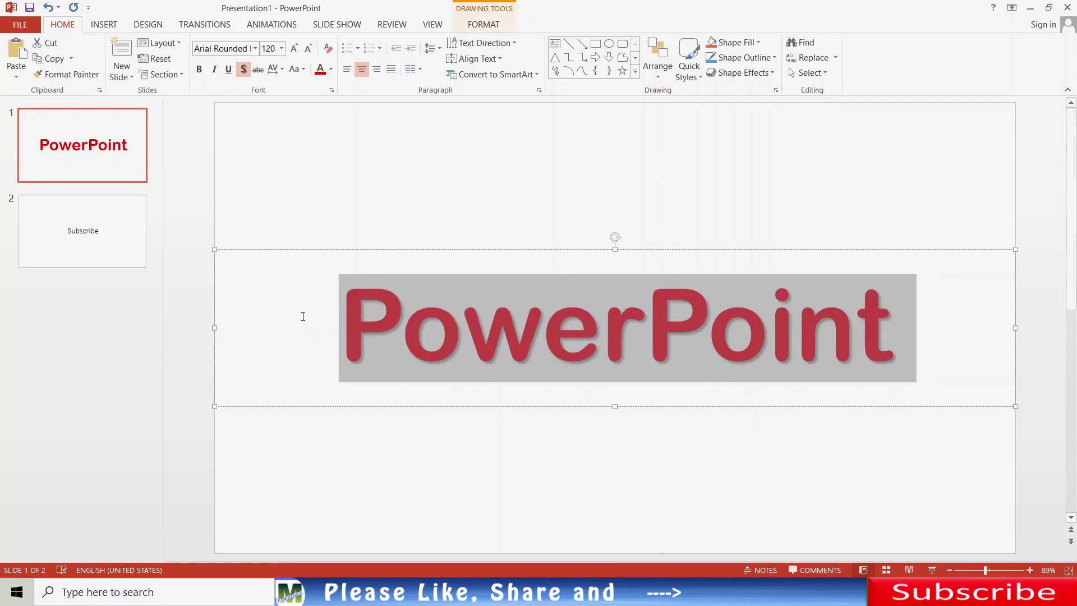
left_click(317, 421)
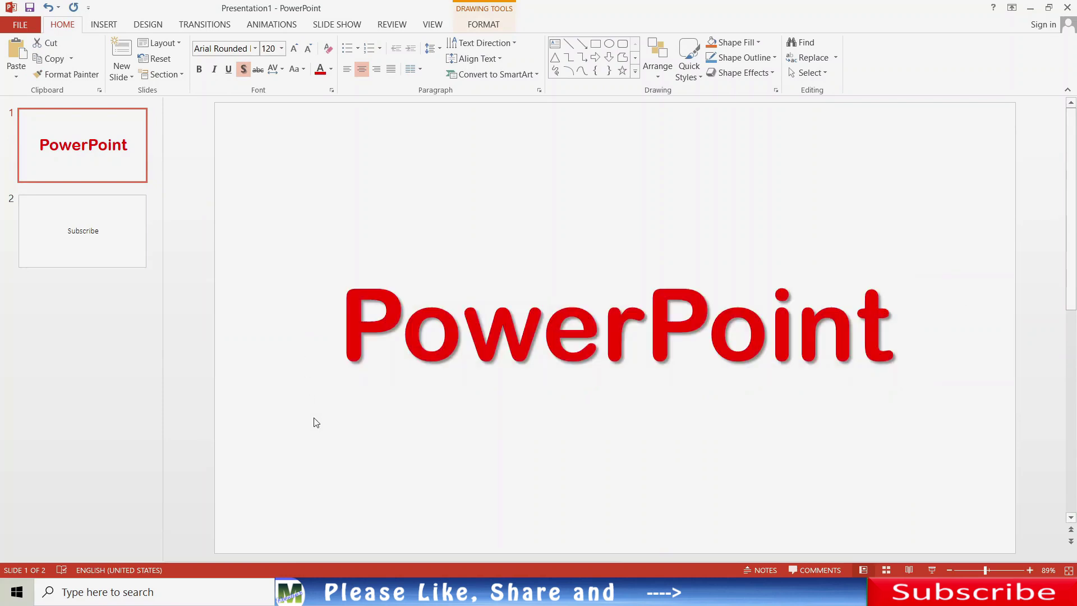
left_click(378, 331)
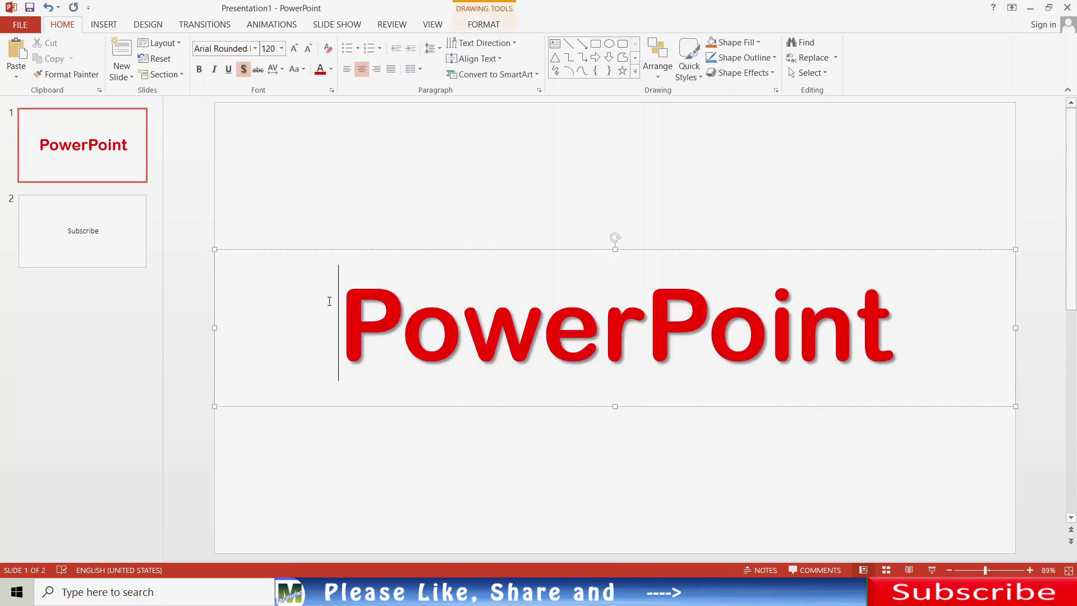
left_click_drag(333, 301, 928, 305)
left_click(368, 490)
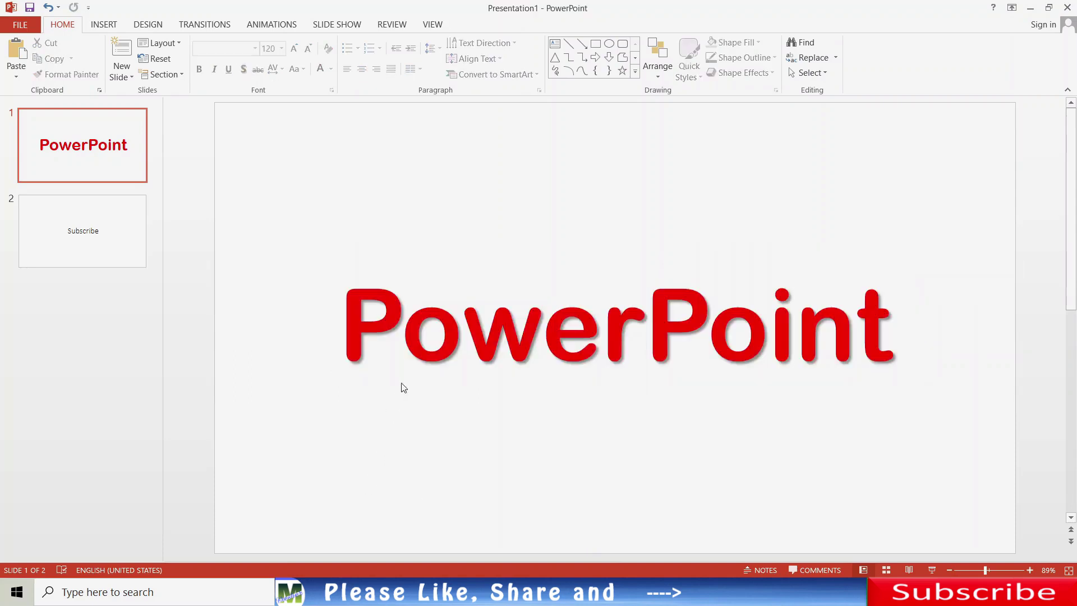
left_click(402, 385)
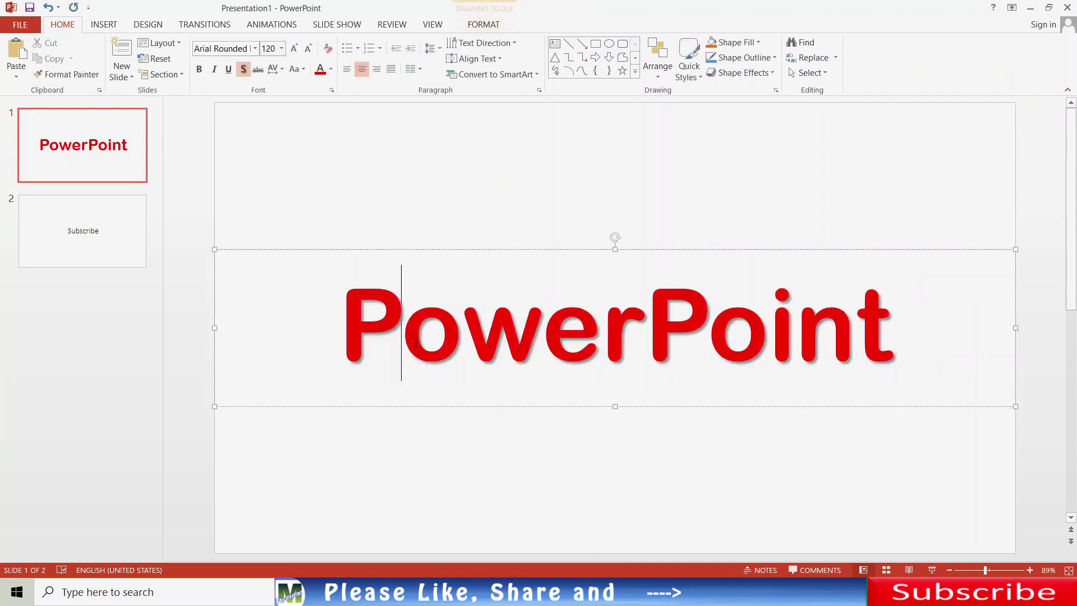
left_click(427, 249)
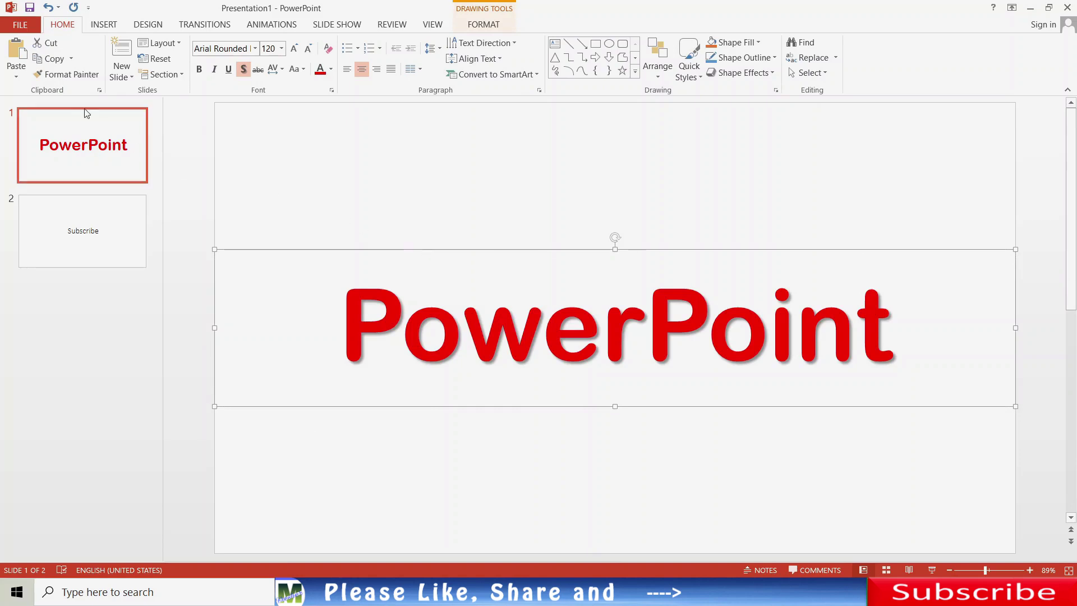
Format Painter the 'PowerPoint' title's styling onto slide 2's 'Subscribe' title, then return to slide 1
left_click(76, 79)
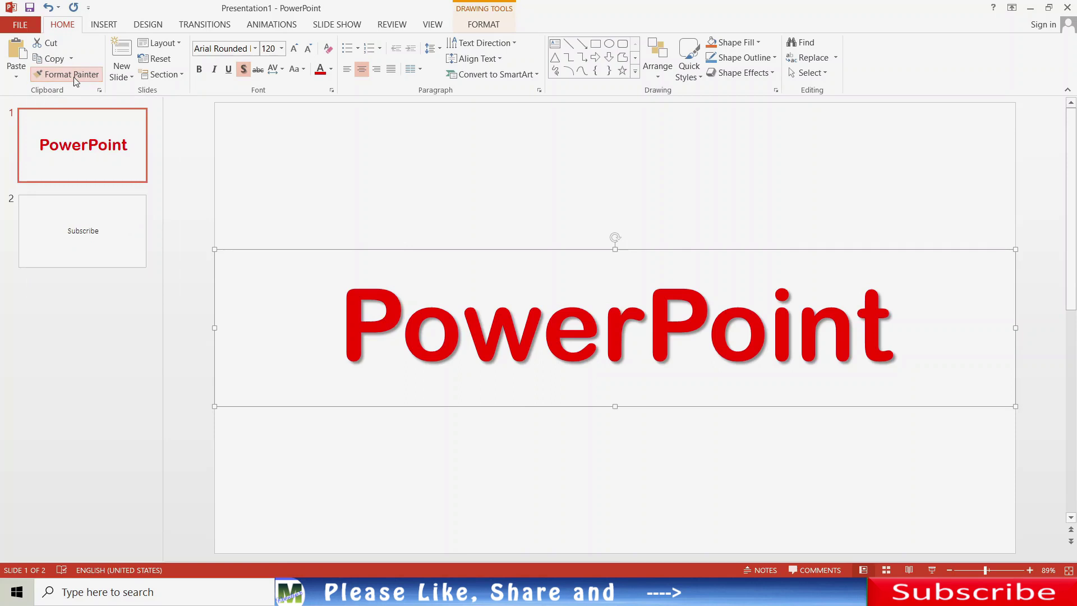
left_click(100, 245)
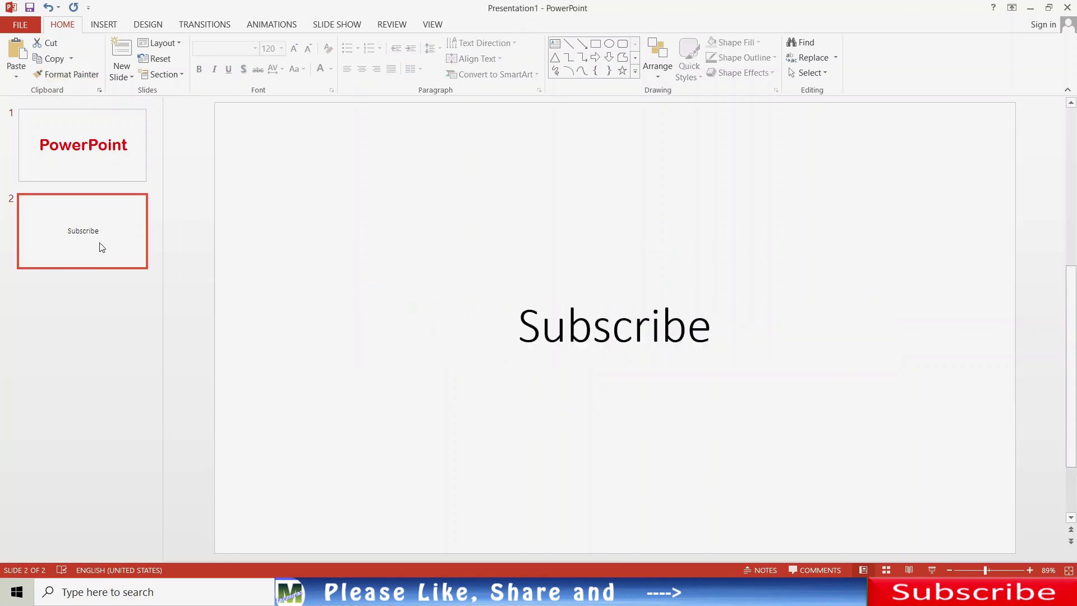
left_click(550, 326)
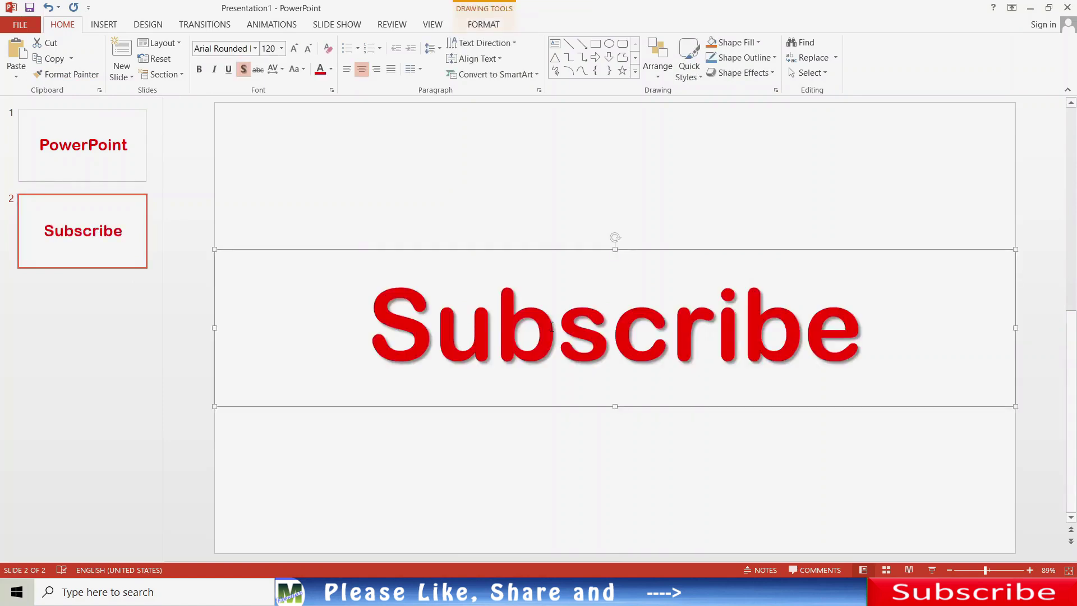
left_click(76, 159)
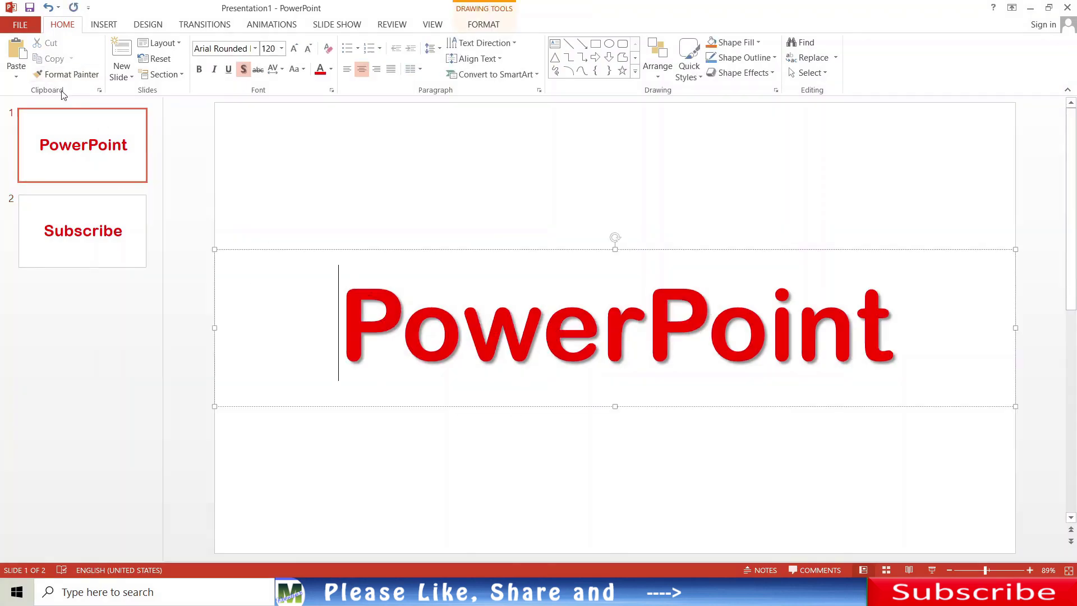
Insert a new Title Slide layout slide and move it after the Subscribe slide
key("Tab")
left_click(126, 74)
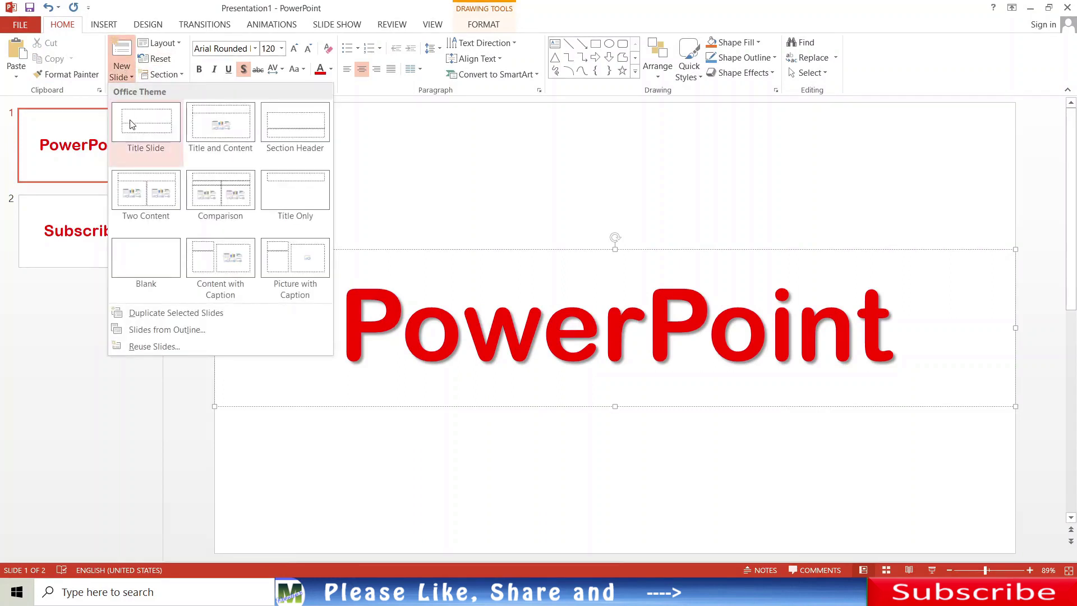
left_click(153, 155)
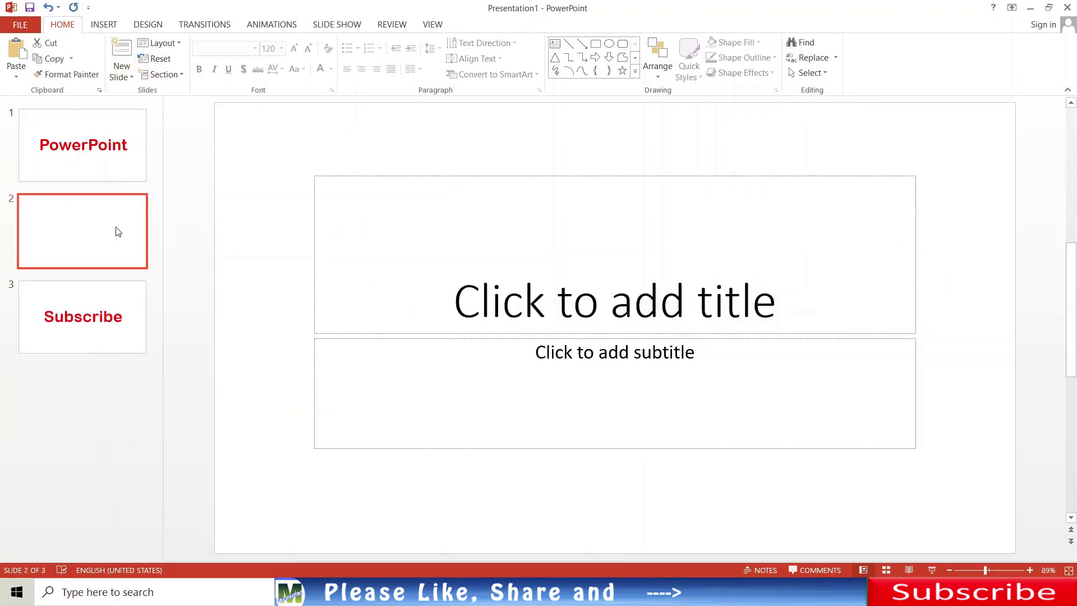
left_click_drag(102, 227, 89, 349)
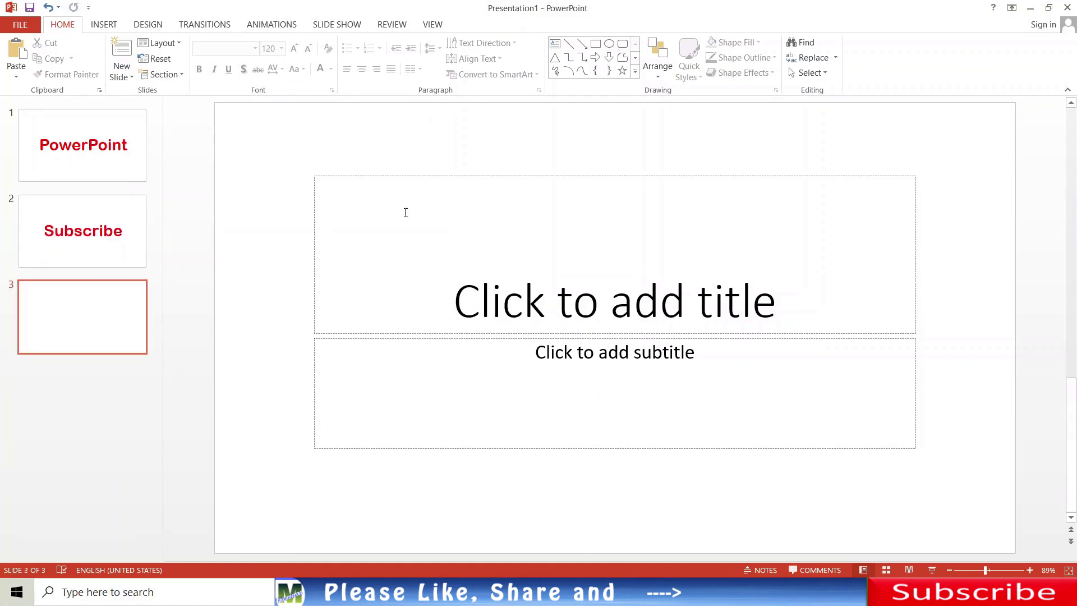
Return to slide 1 and double-click the word 'PowerPoint' in its title to select it
left_click(99, 175)
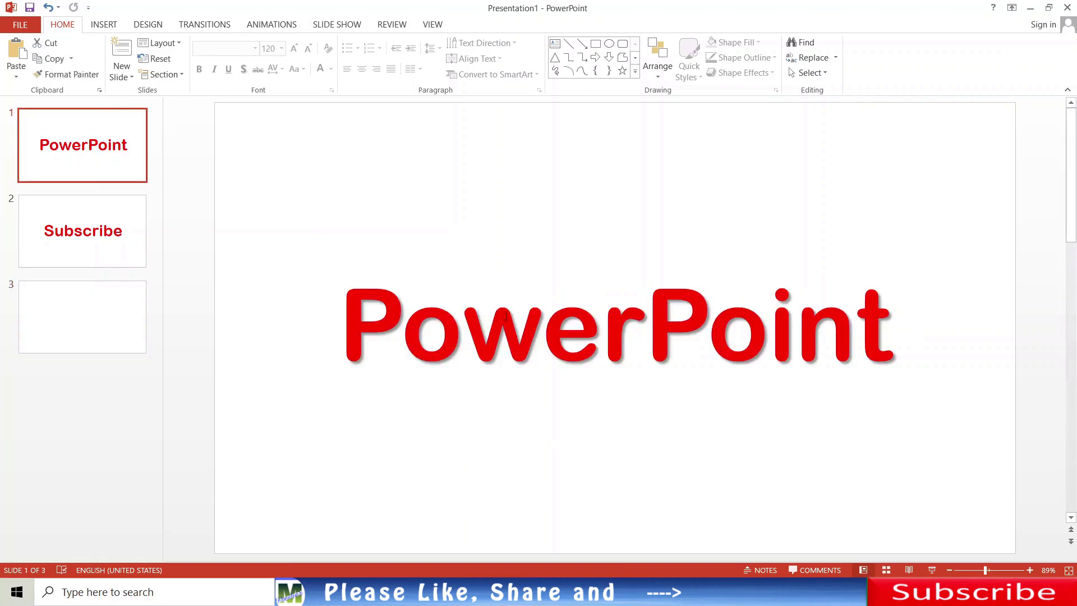
left_click(348, 313)
key("Page_Down")
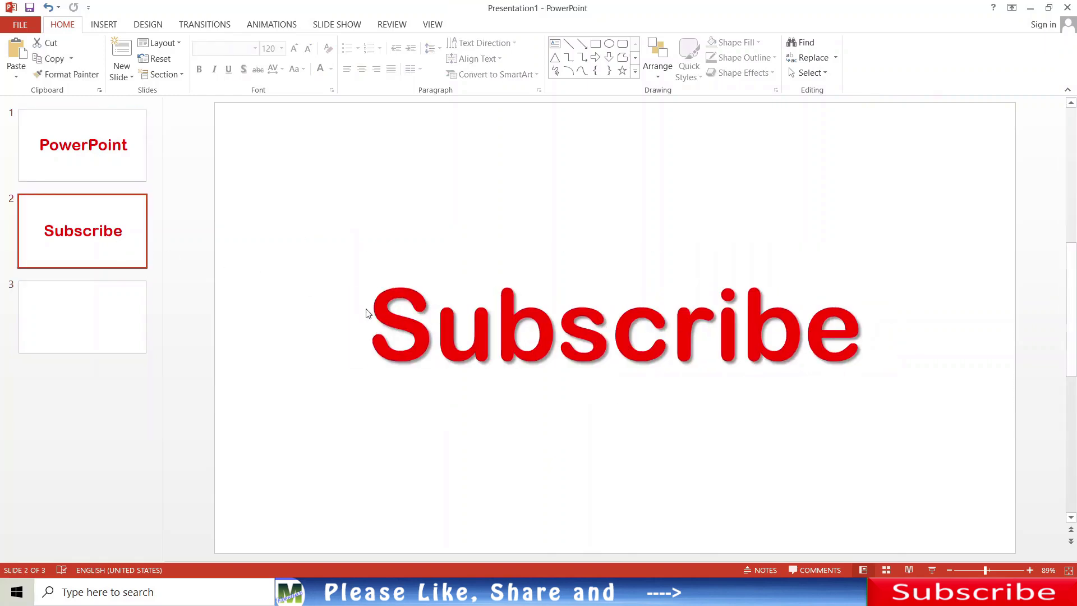
left_click(367, 312)
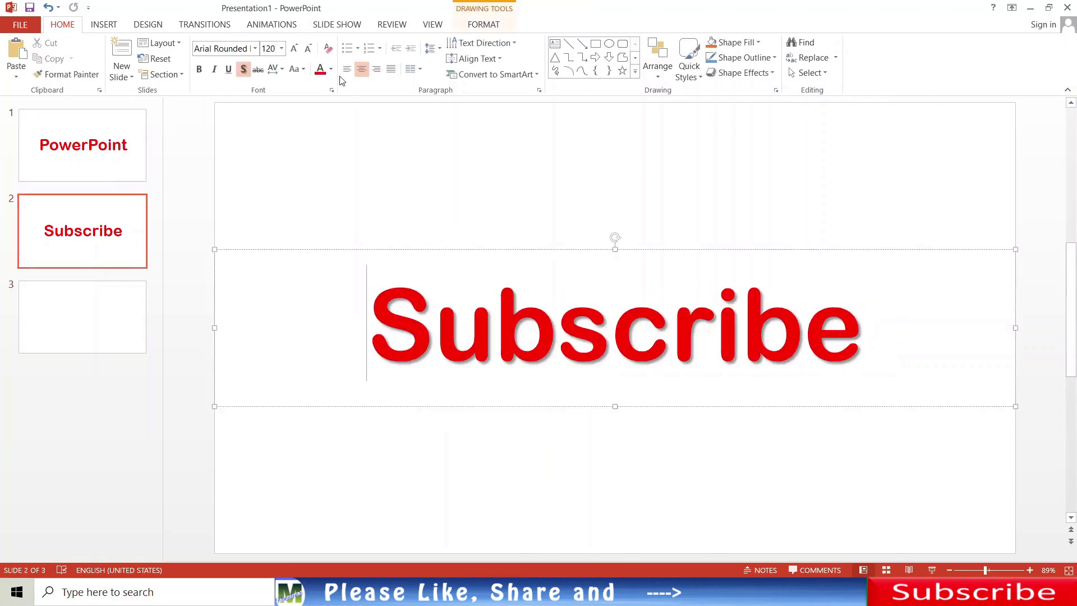
left_click(101, 179)
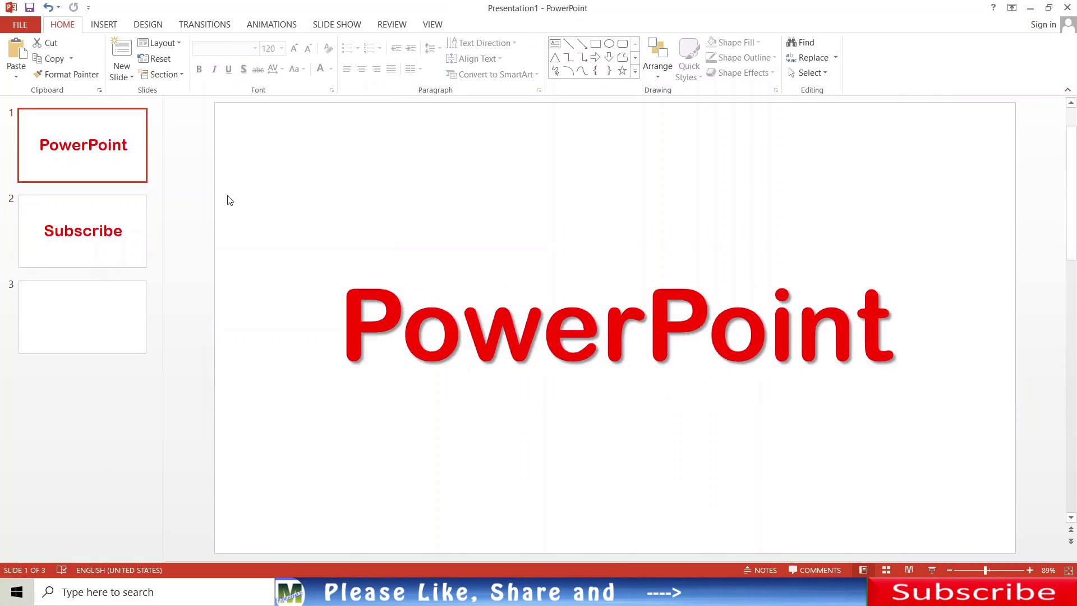
left_click(339, 337)
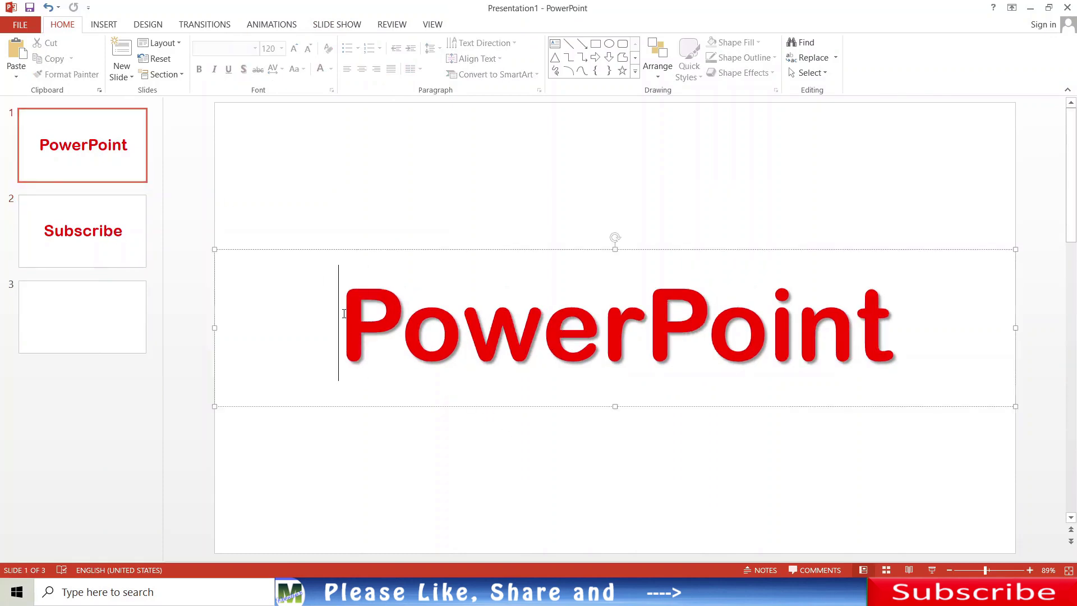
left_click(393, 251)
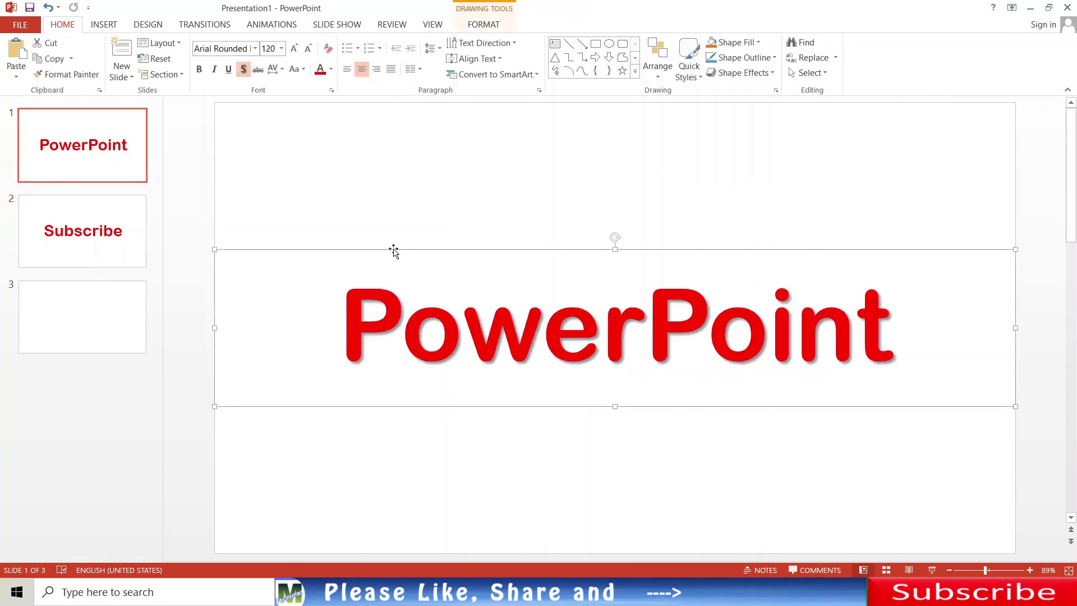
left_click(332, 339)
double_click(353, 324)
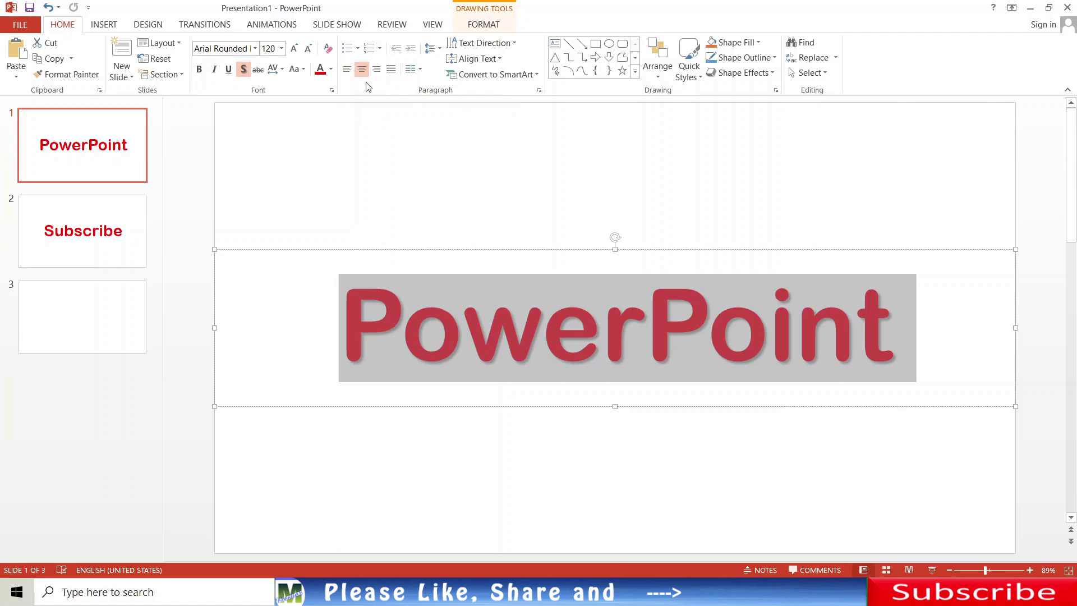
left_click(348, 70)
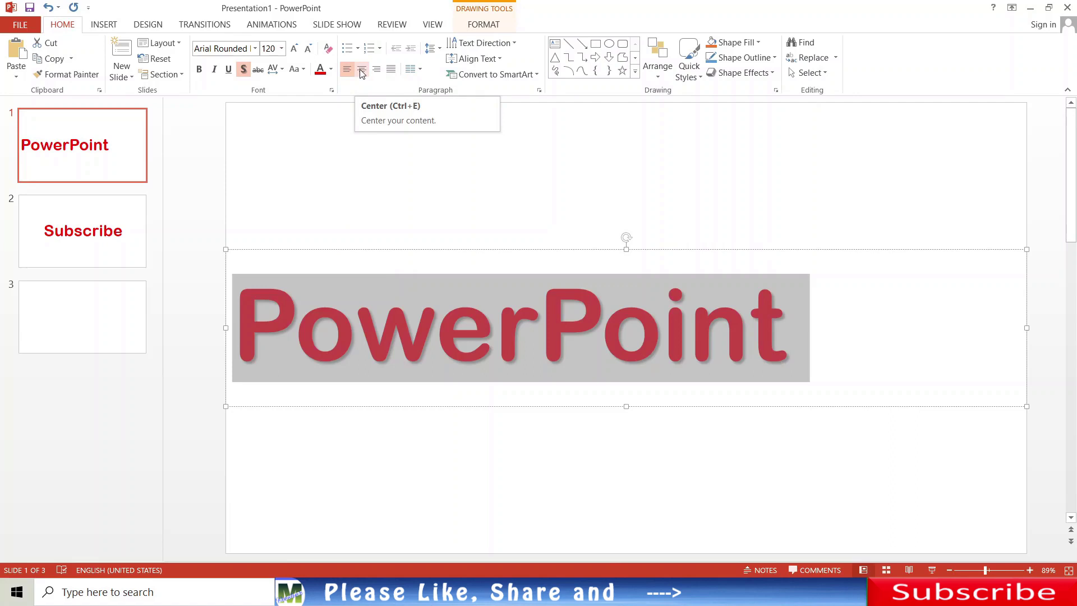
left_click(362, 70)
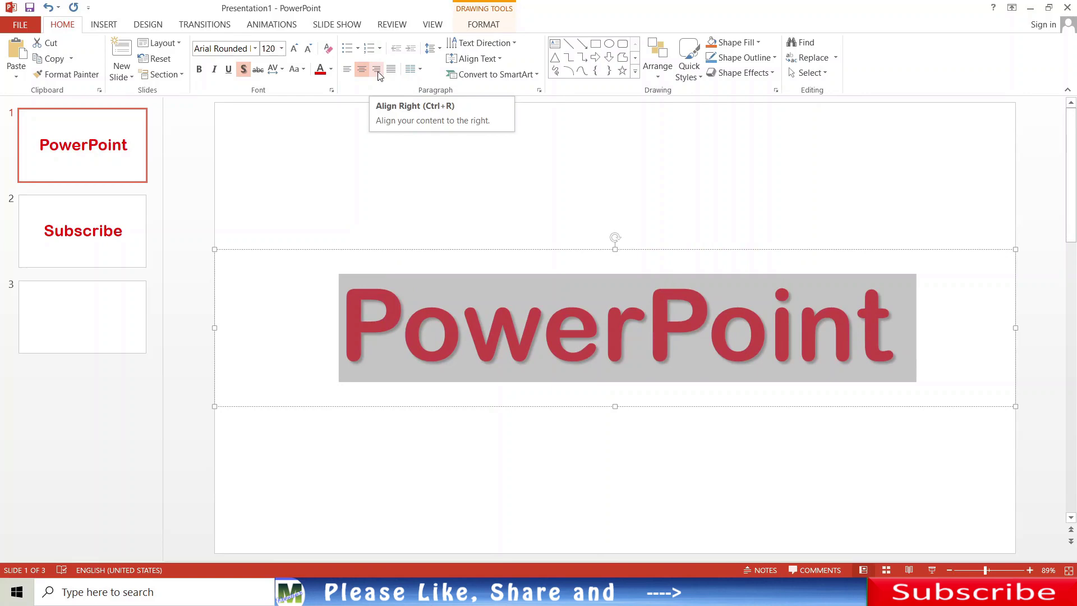
left_click(378, 74)
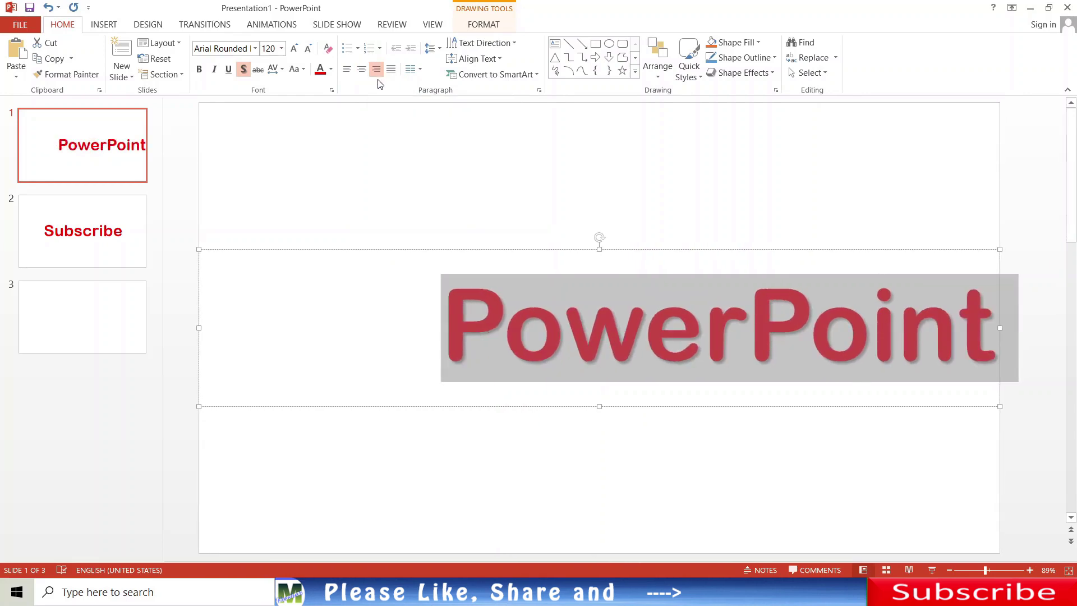
left_click(362, 69)
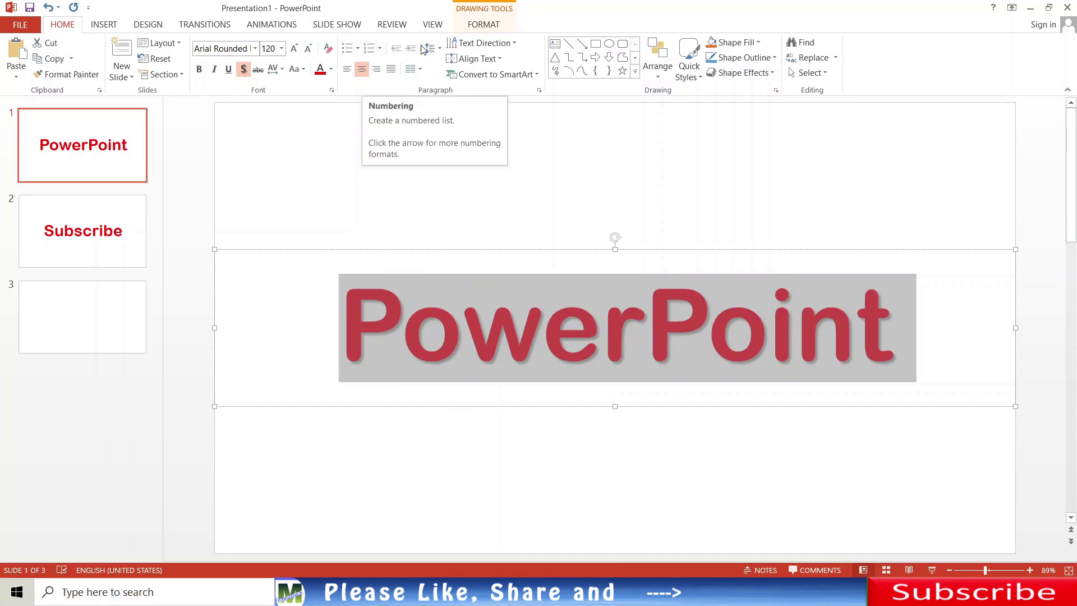
Keep the title text horizontal and centre it vertically, leaving line spacing and SmartArt unchanged
left_click(441, 51)
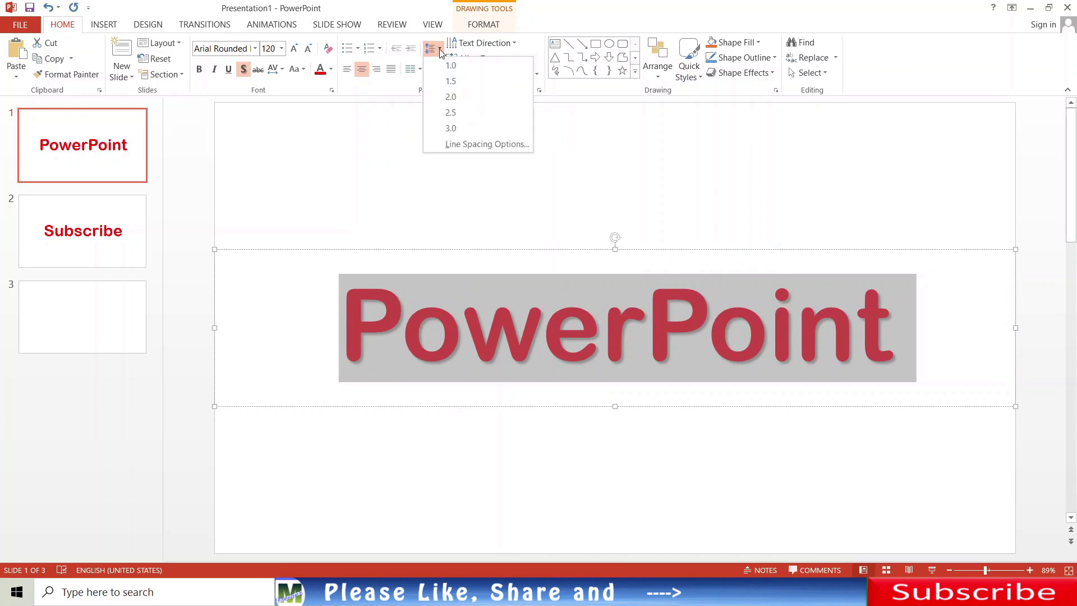
left_click(440, 52)
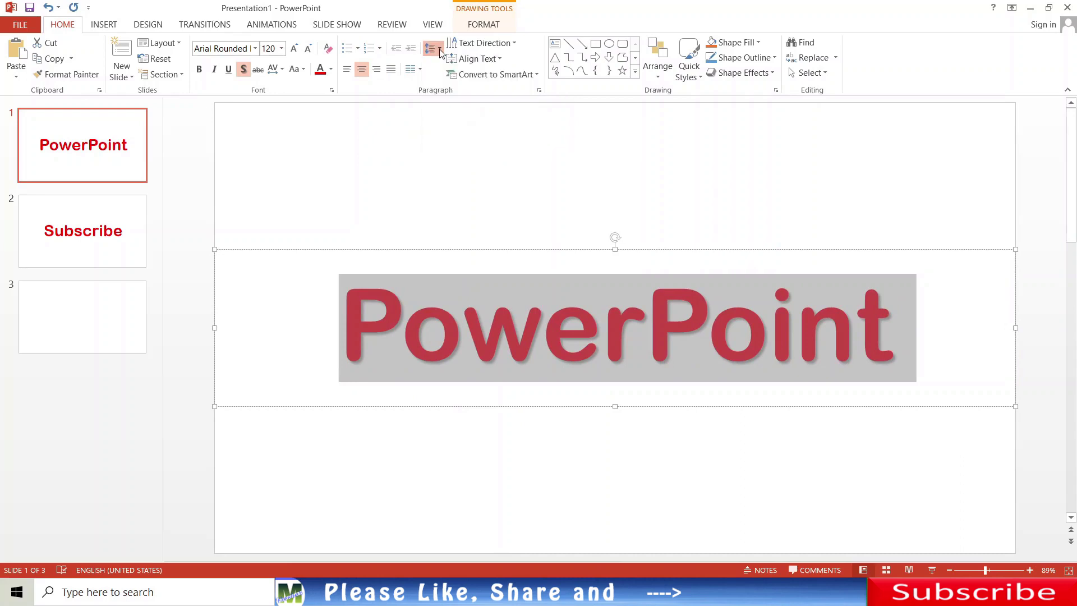
left_click(515, 45)
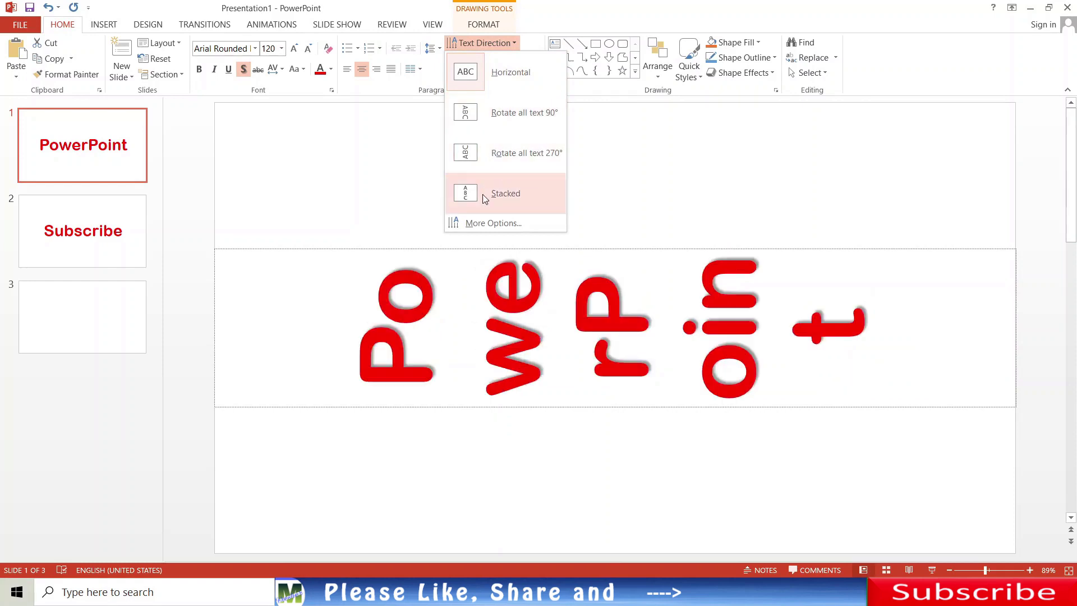
left_click(412, 128)
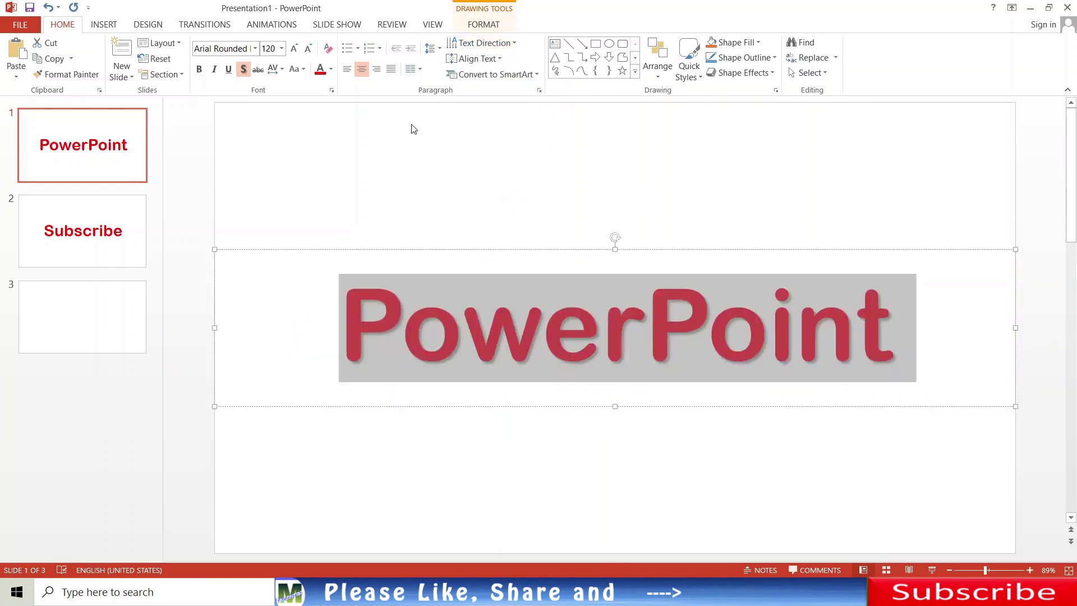
left_click(502, 59)
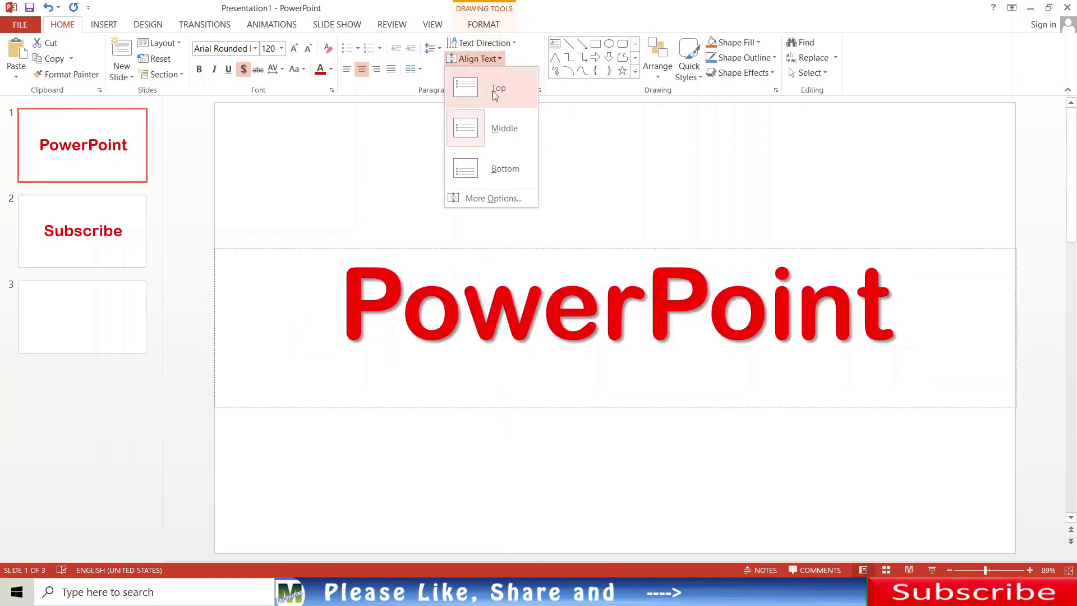
left_click(502, 134)
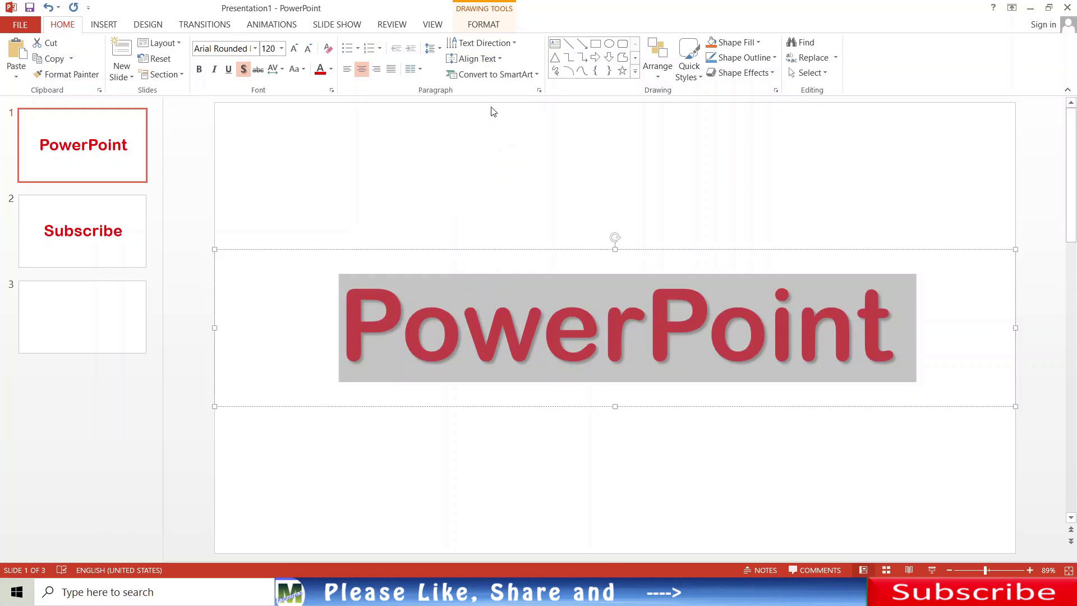
left_click(537, 74)
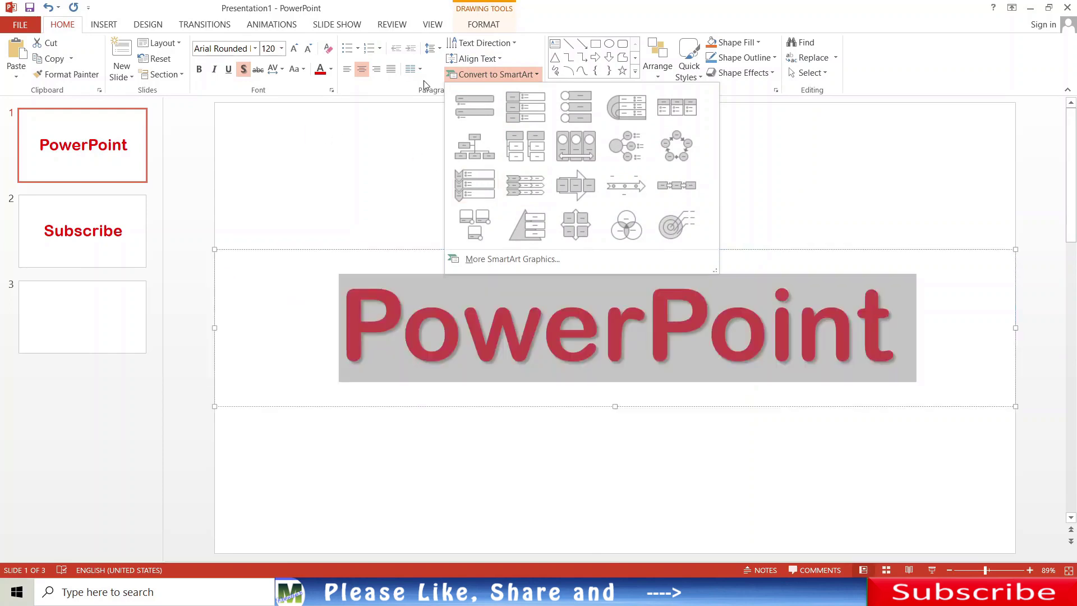
left_click(425, 85)
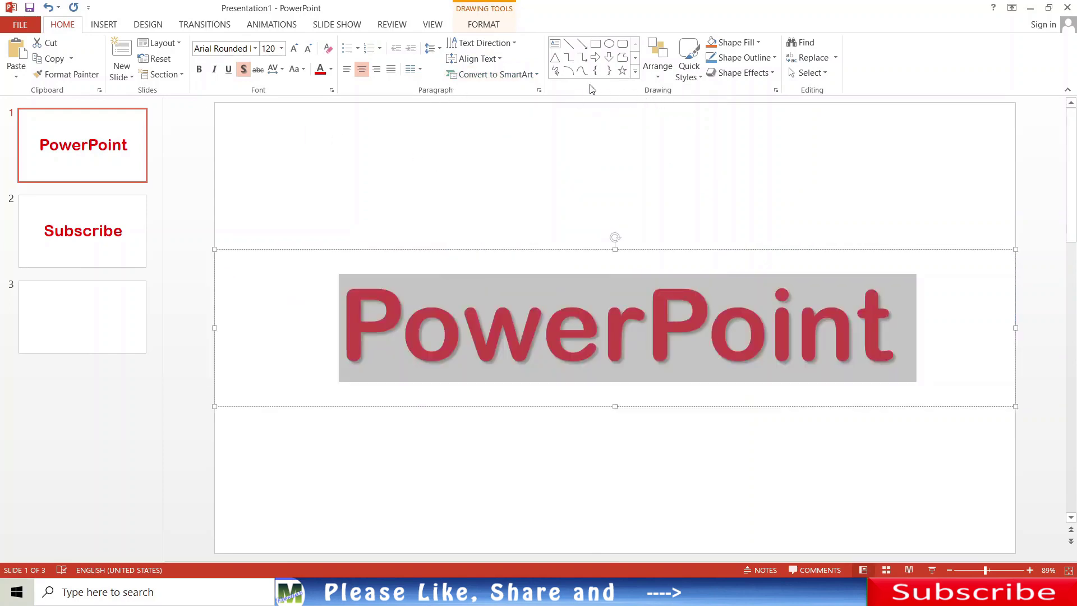
Draw a blue square above the title and a triangle to its right
left_click(596, 44)
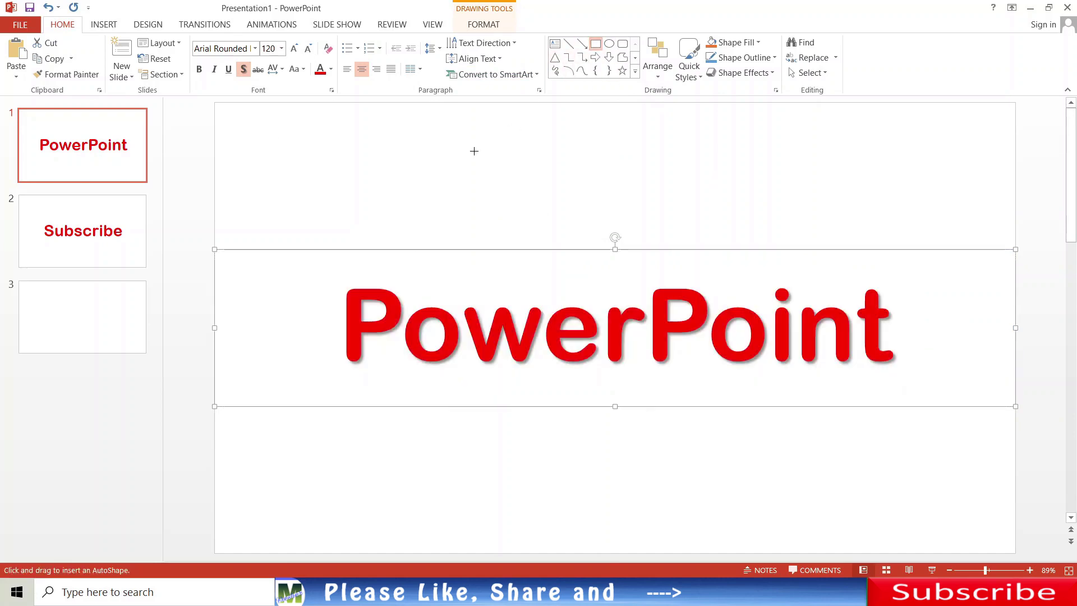
left_click_drag(474, 151, 526, 203)
left_click(555, 57)
left_click_drag(598, 175, 675, 249)
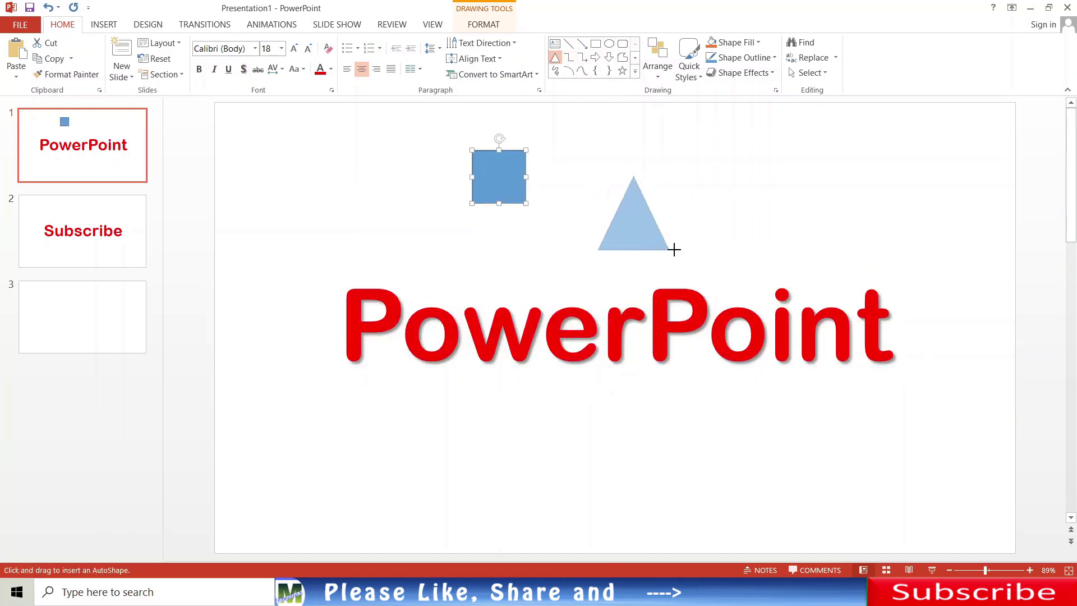
Move the triangle against the square's right side and bring it forward
left_click(658, 59)
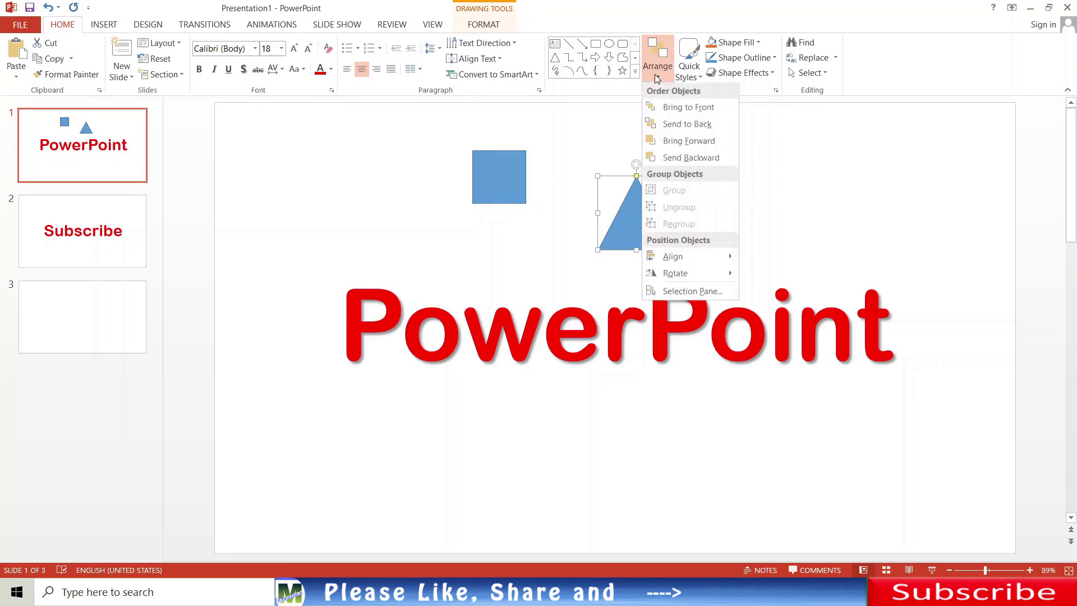
left_click(691, 158)
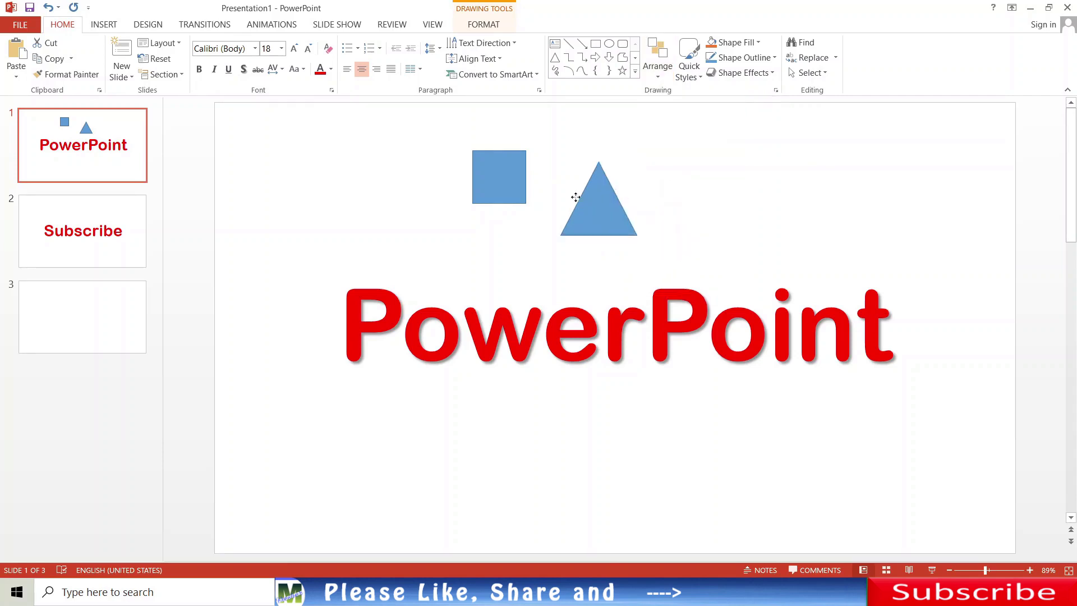
mouse_move(615, 205)
left_mouse_down()
mouse_move(527, 168)
mouse_move(560, 154)
left_mouse_up()
left_click(658, 66)
left_click(691, 141)
Rotate the triangle Left 90° so it points left
left_click(657, 59)
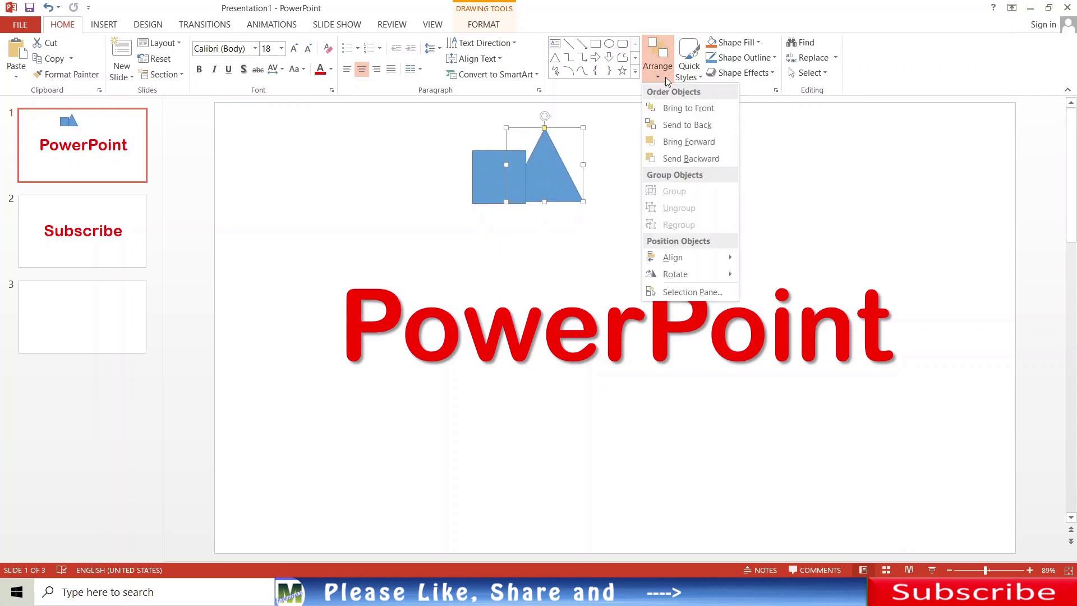
left_click(665, 124)
left_click(658, 59)
mouse_move(674, 274)
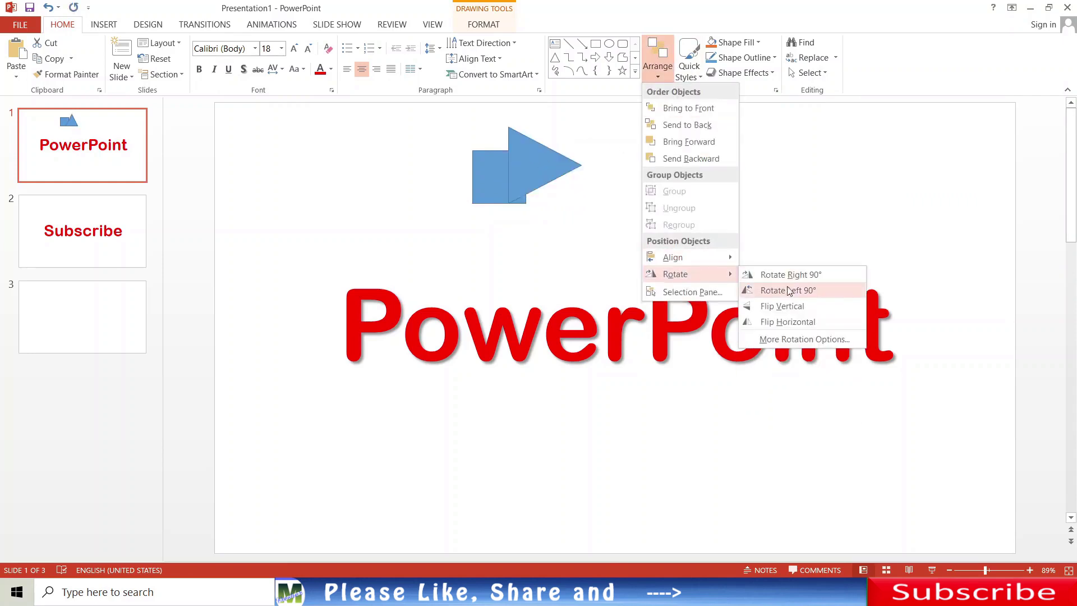
left_click(780, 288)
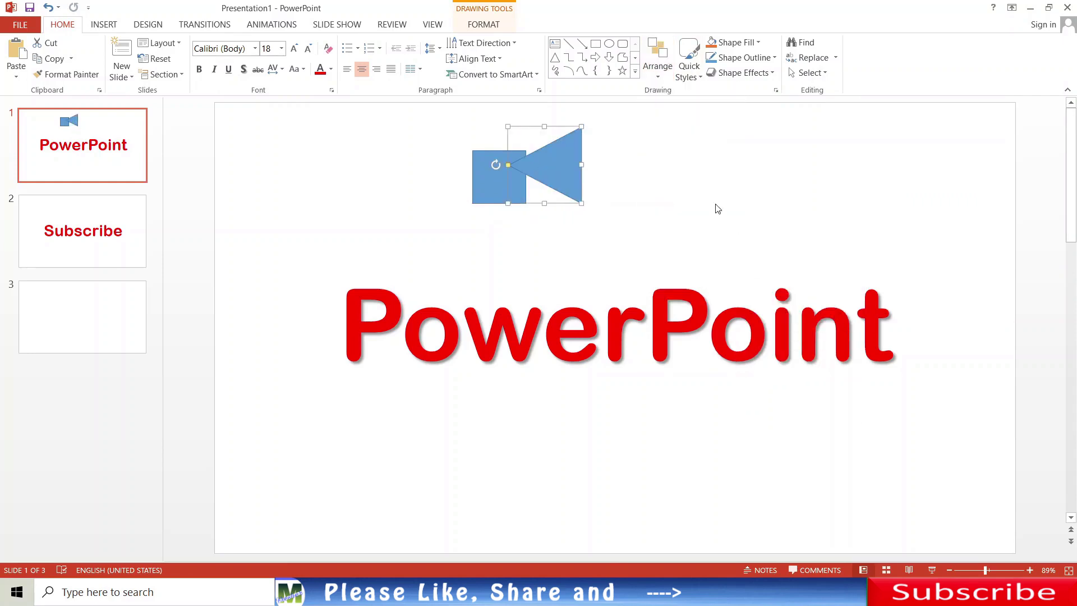
left_click(689, 71)
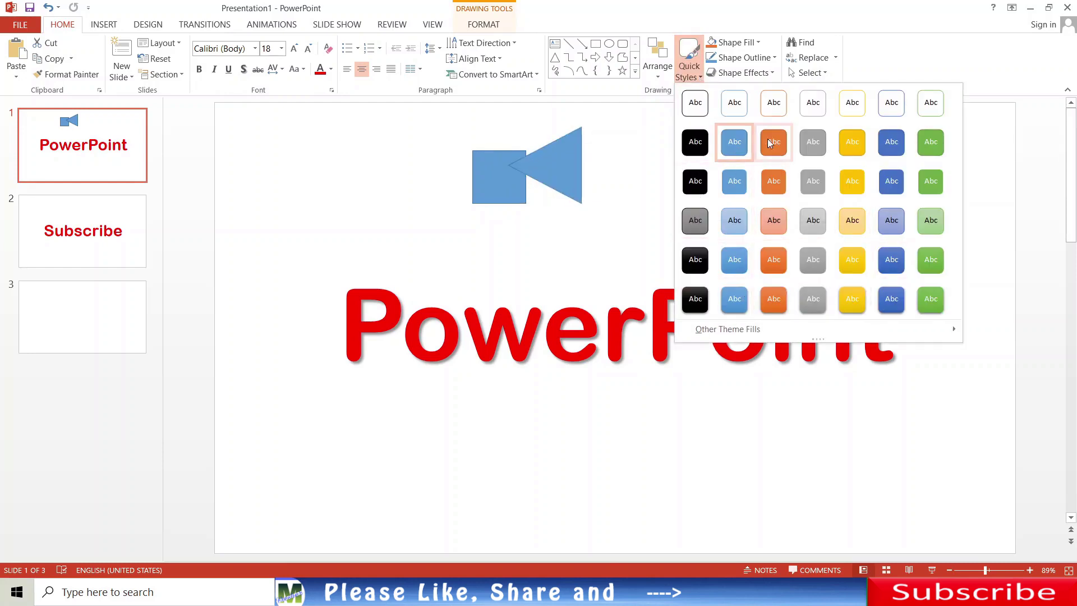
Apply the black Quick Style to the triangle and fill the title box yellow
left_click(698, 143)
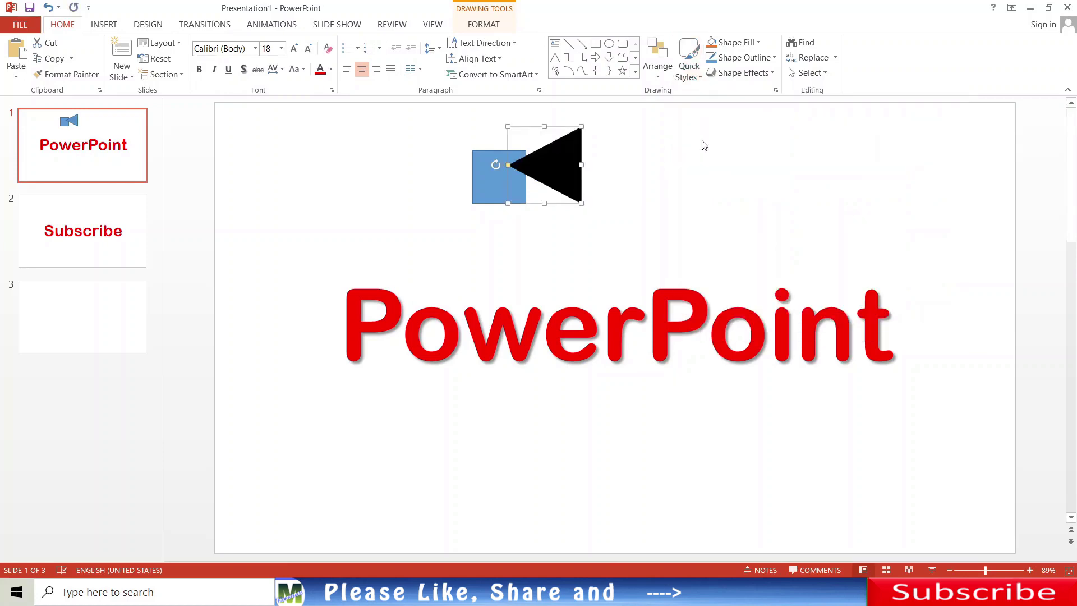
left_click(758, 42)
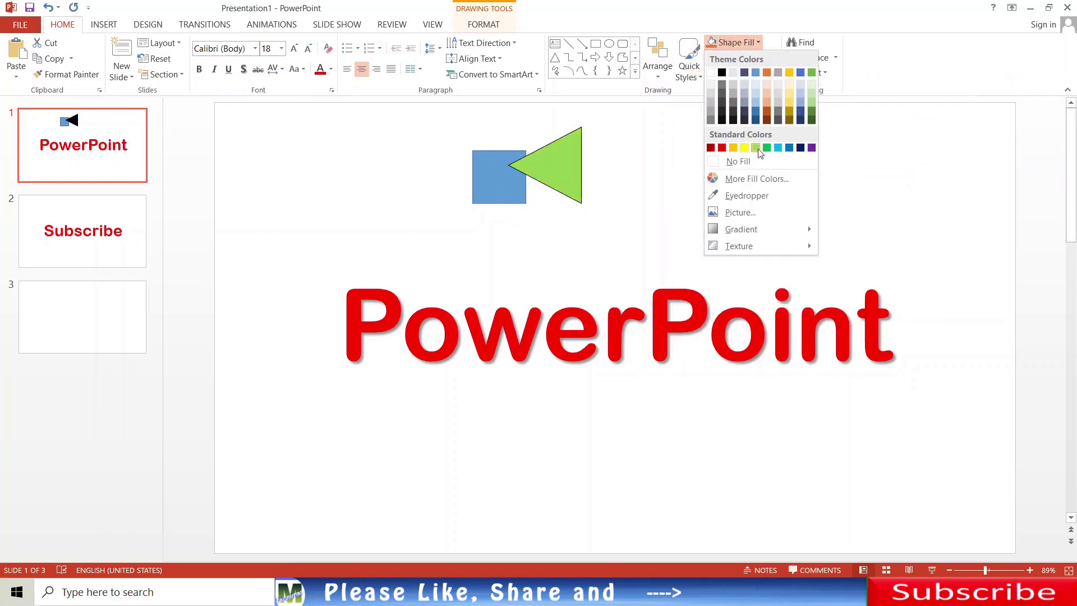
left_click(555, 254)
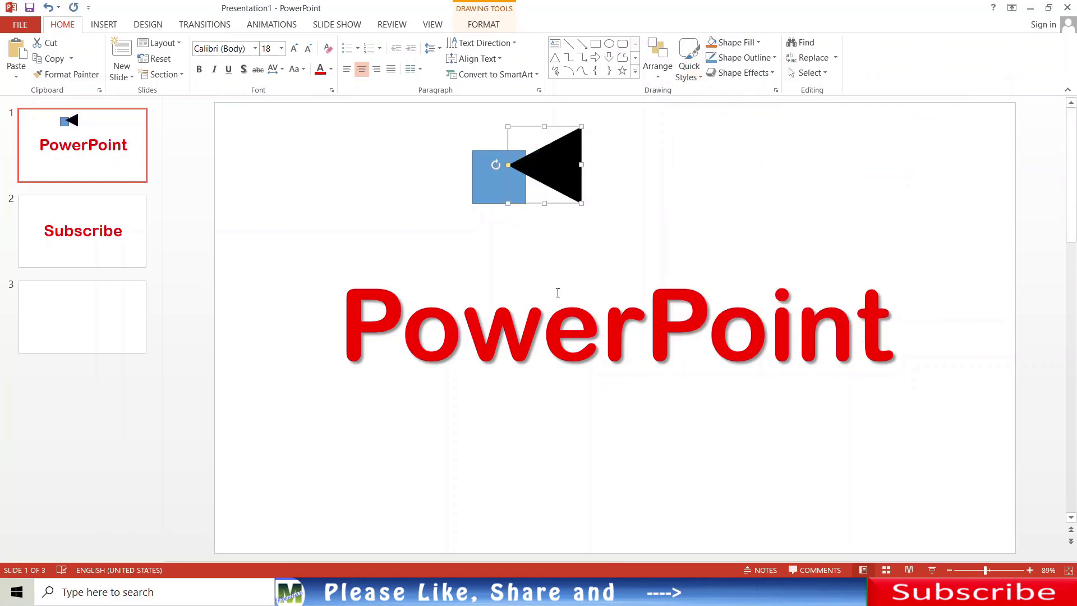
left_click(751, 42)
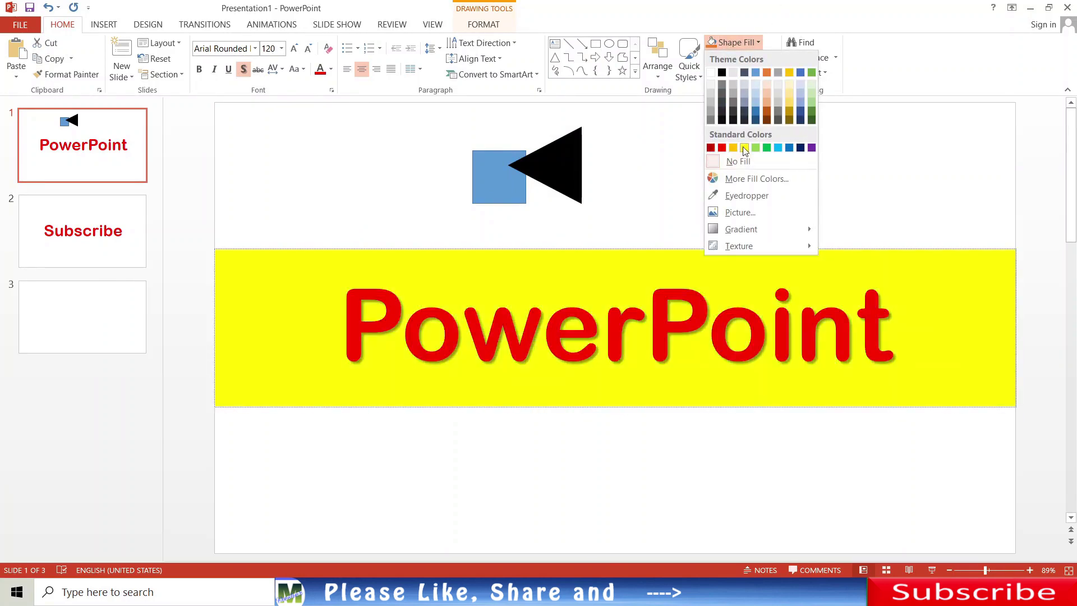
left_click(744, 148)
Give the yellow title box a green outline and an outer shadow
left_click(775, 59)
mouse_move(739, 227)
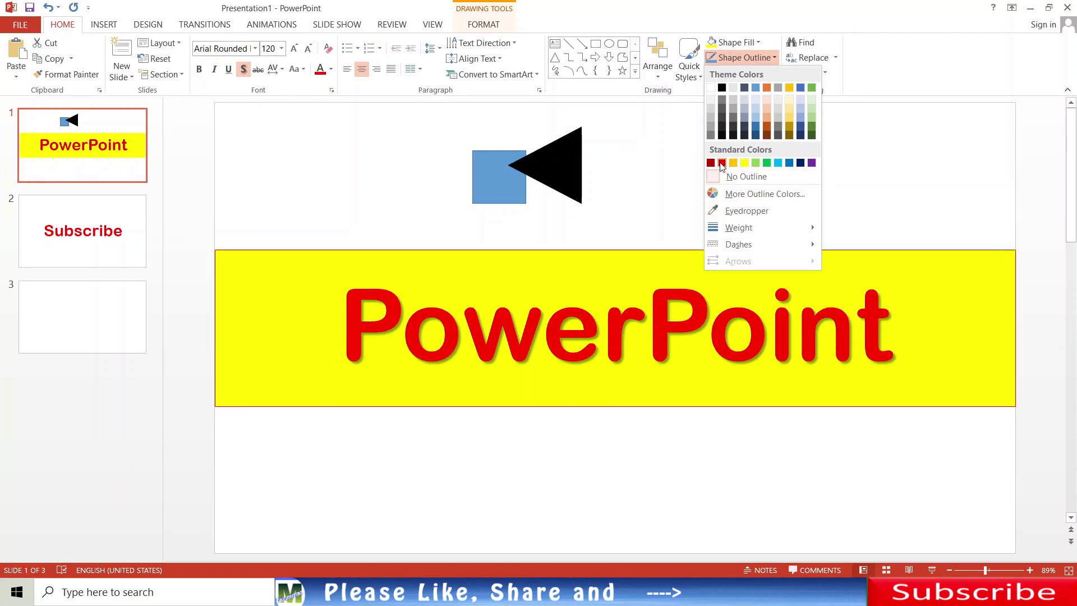
left_click(767, 162)
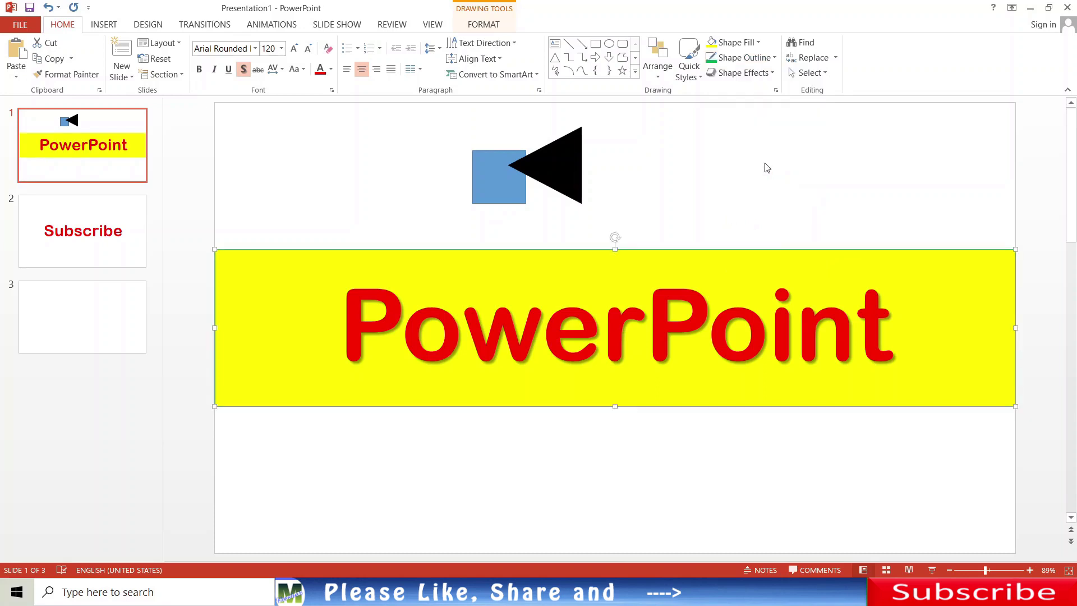
left_click(773, 74)
mouse_move(751, 126)
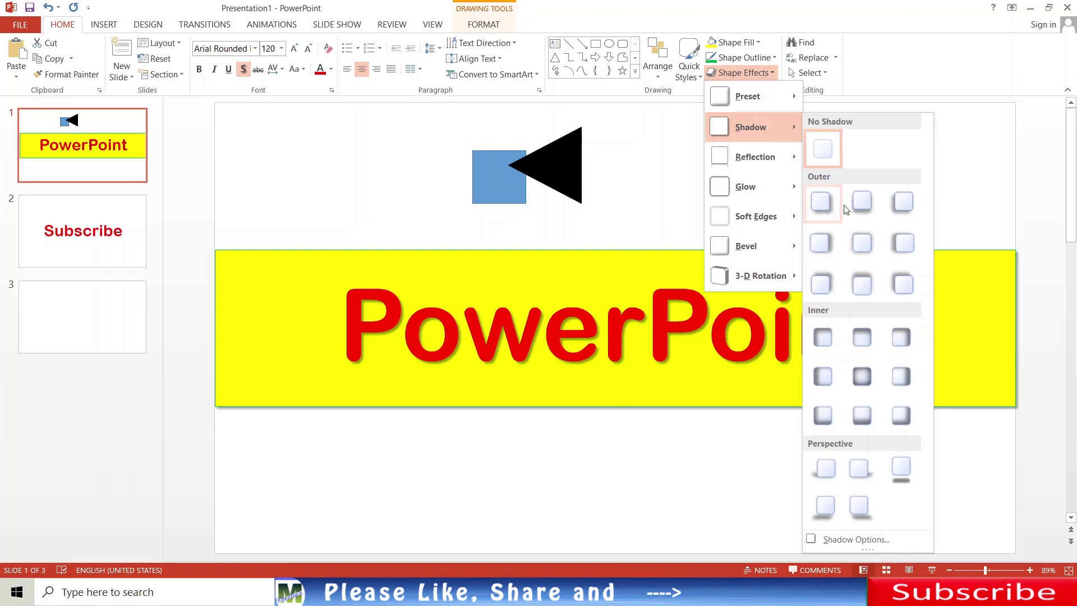
left_click(862, 243)
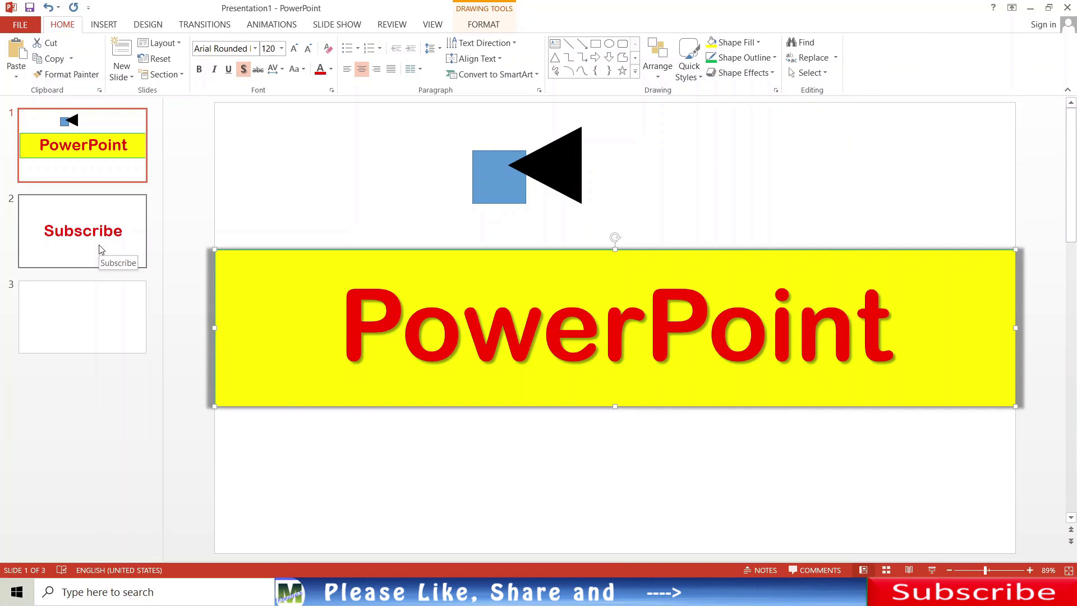
Marquee-select and delete the blue square and black triangle, then select the yellow banner
left_click(676, 133)
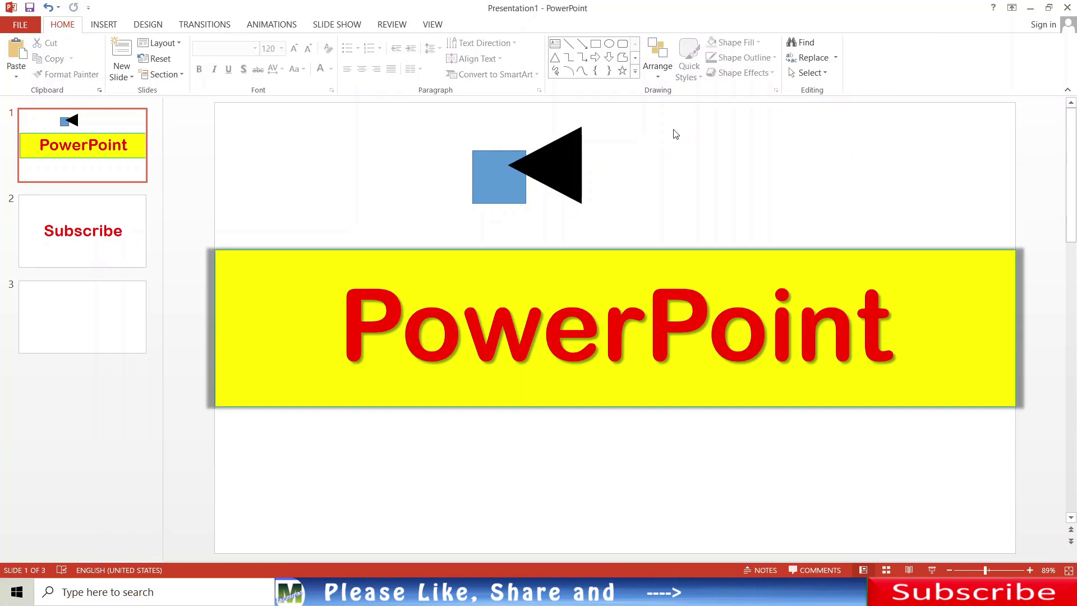
left_click_drag(634, 127, 389, 202)
left_click_drag(640, 126, 402, 221)
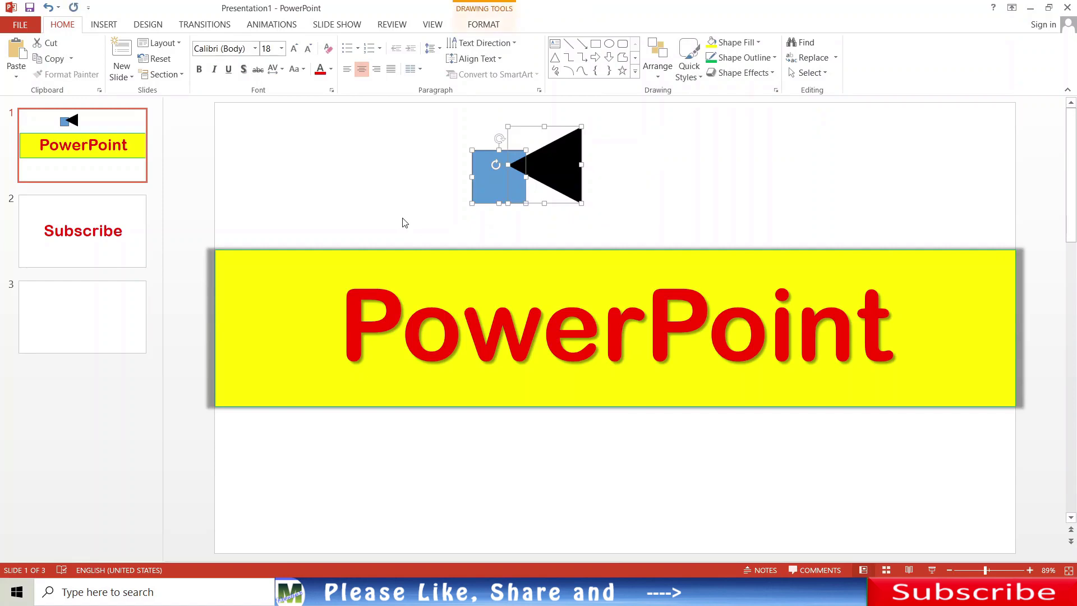
key("Delete")
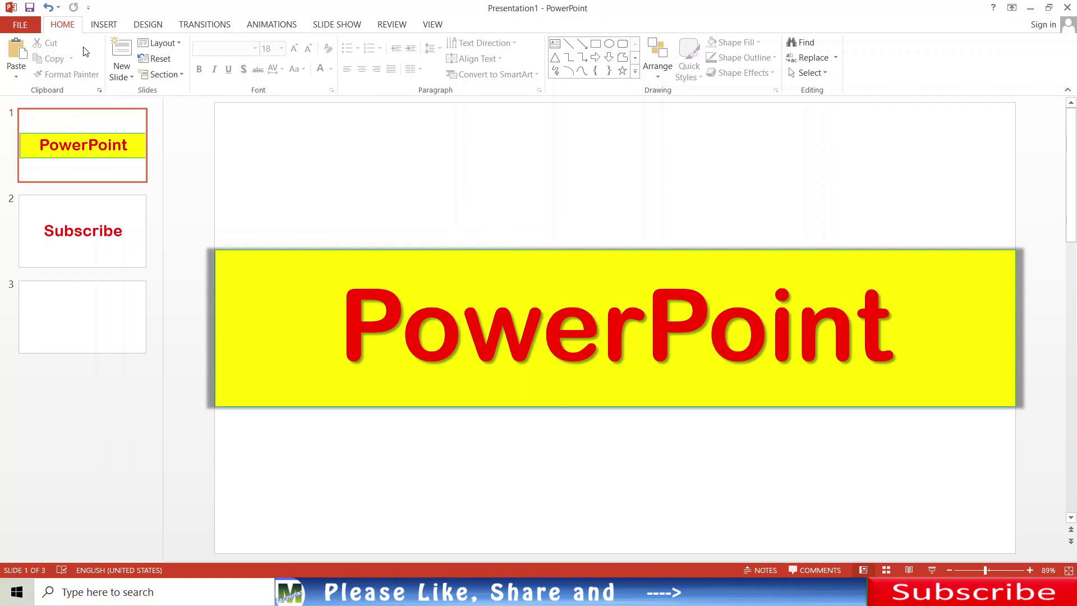
left_click(459, 252)
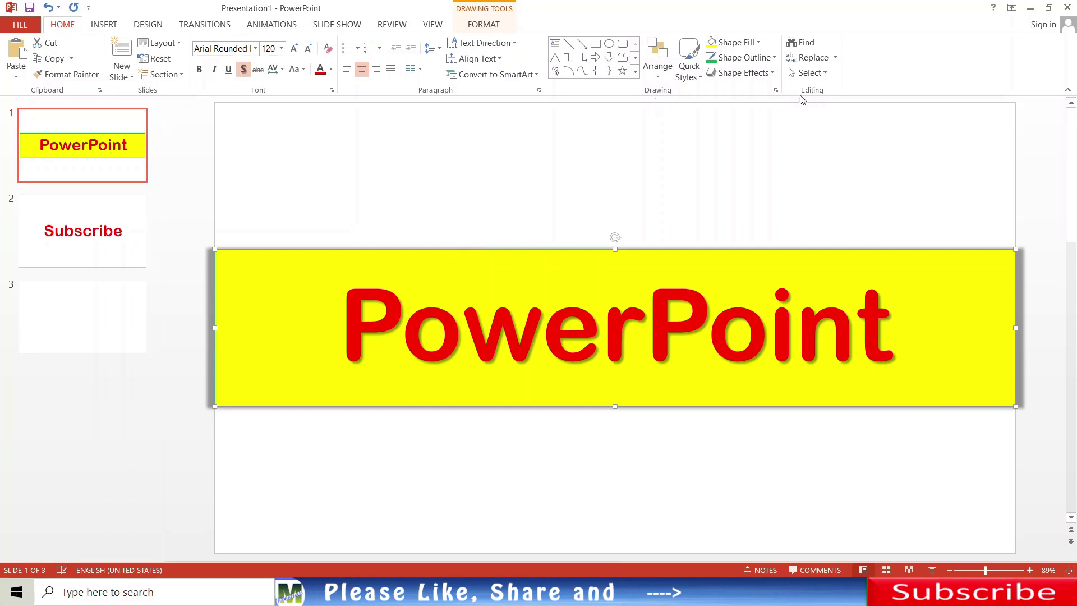
left_click(810, 46)
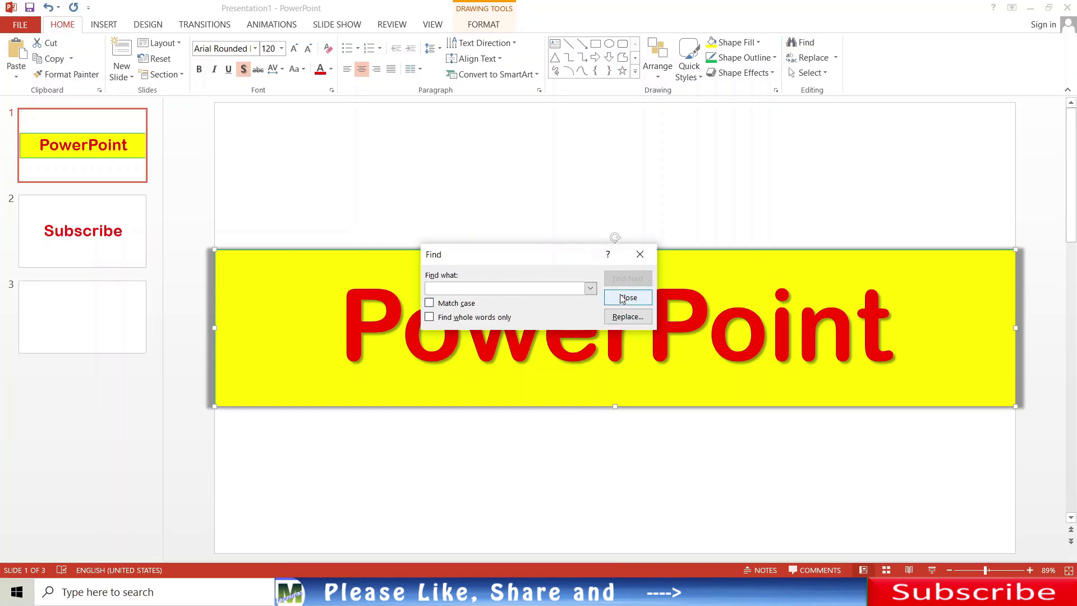
left_click(640, 254)
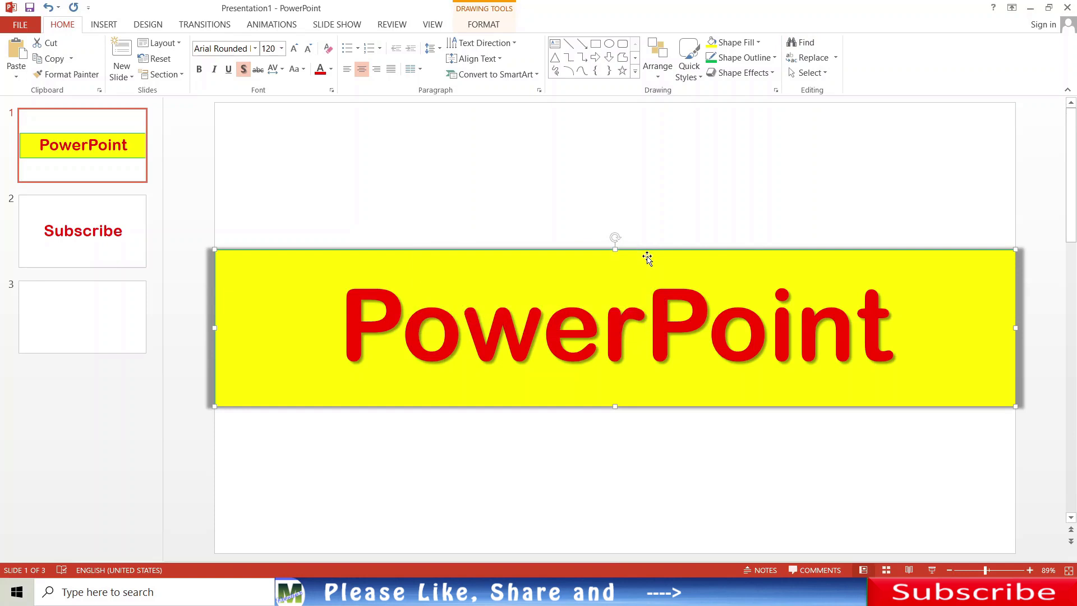
left_click(836, 58)
left_click(824, 73)
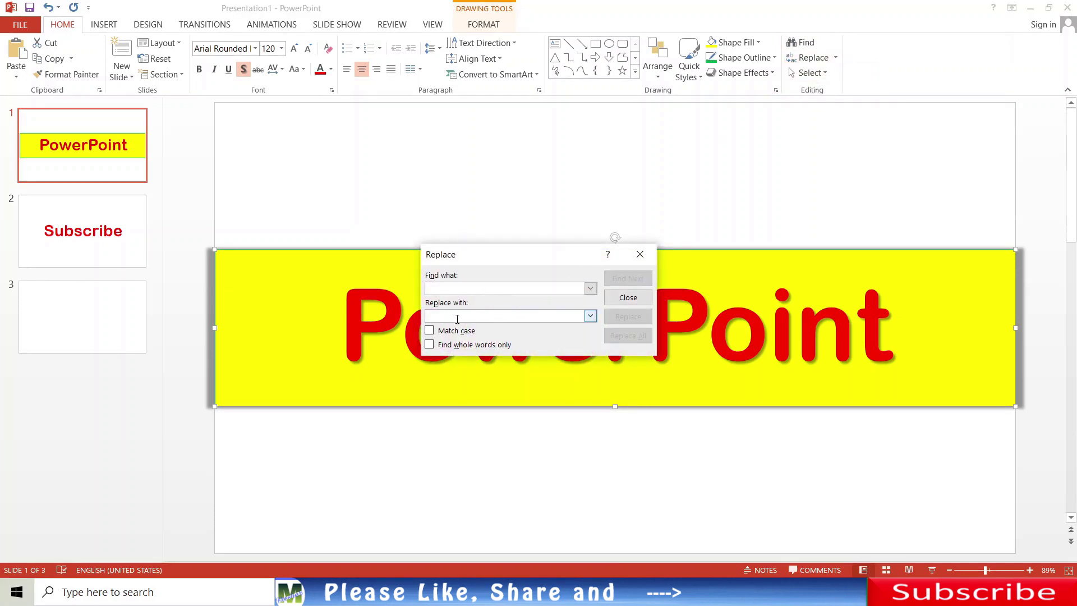
left_click(645, 297)
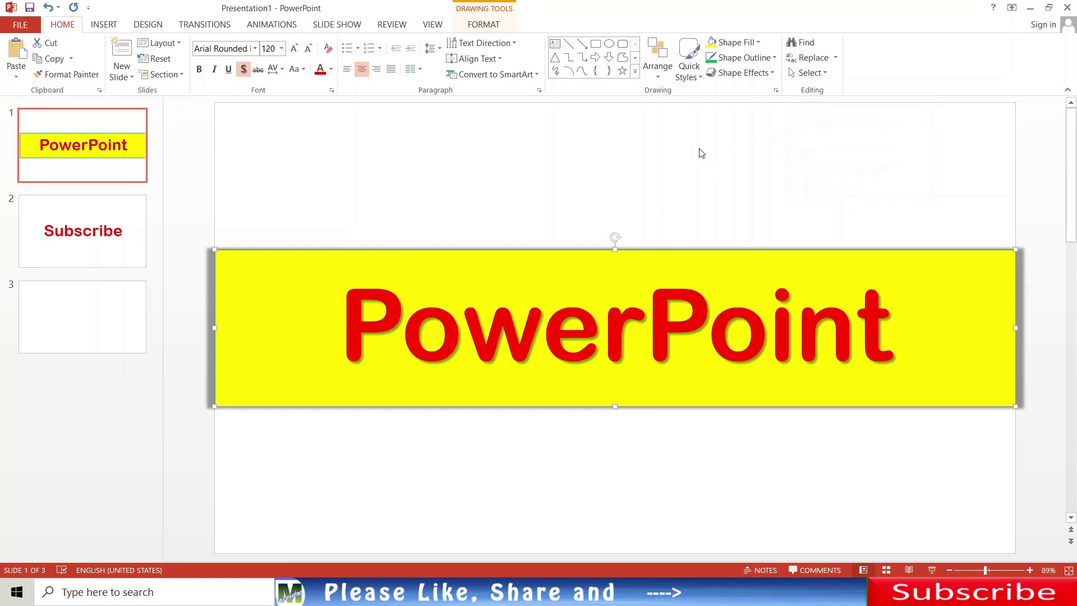
Switch the ribbon to the Insert tab
left_click(95, 27)
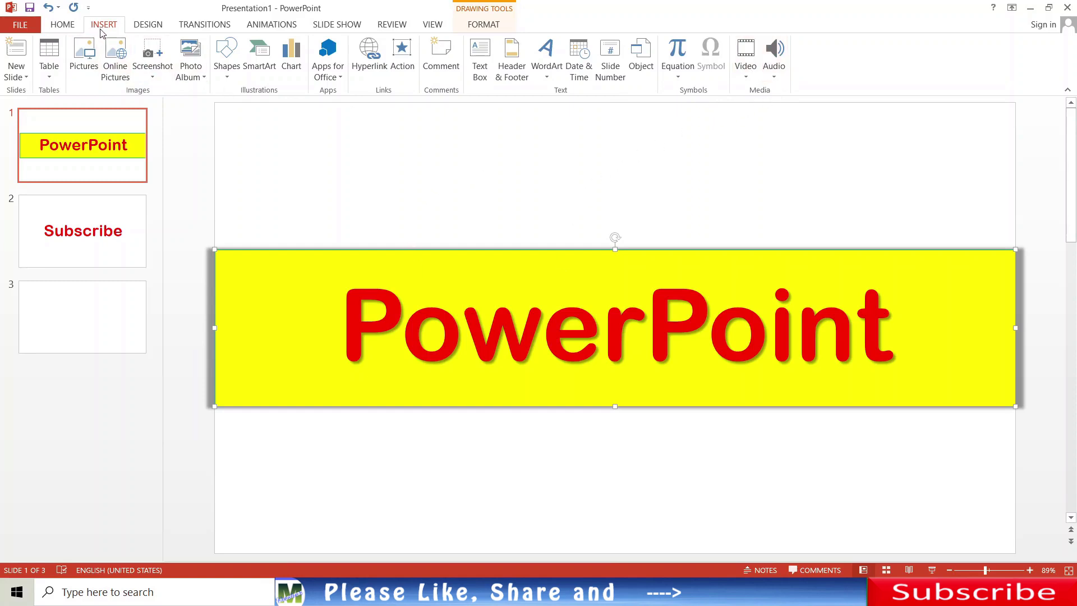
Preview the Facet and blue patterned themes, then apply the dark teal red-tab theme to all slides
left_click(148, 25)
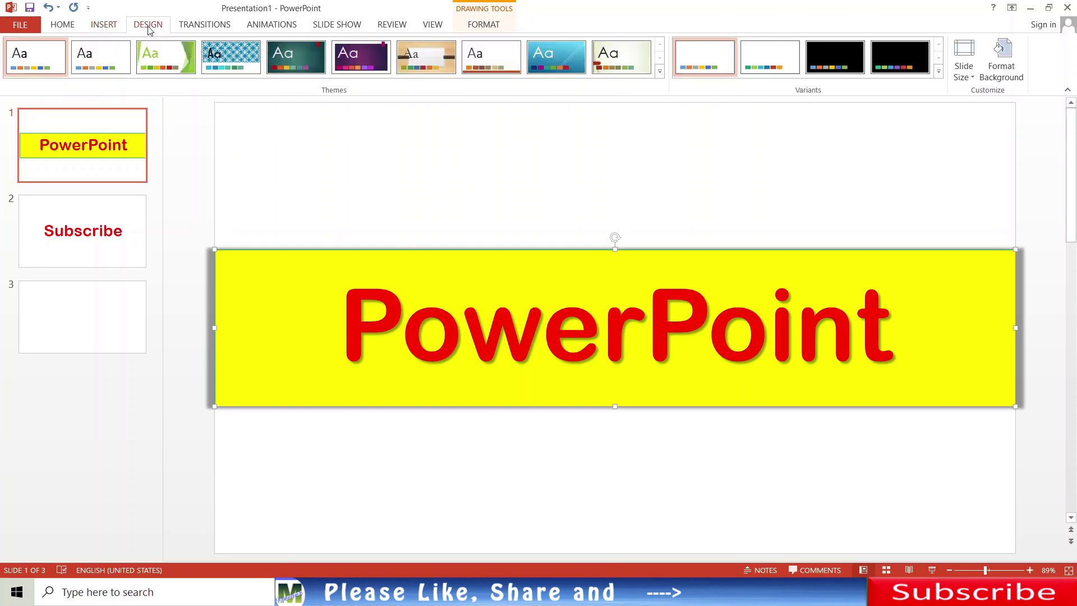
left_click(165, 56)
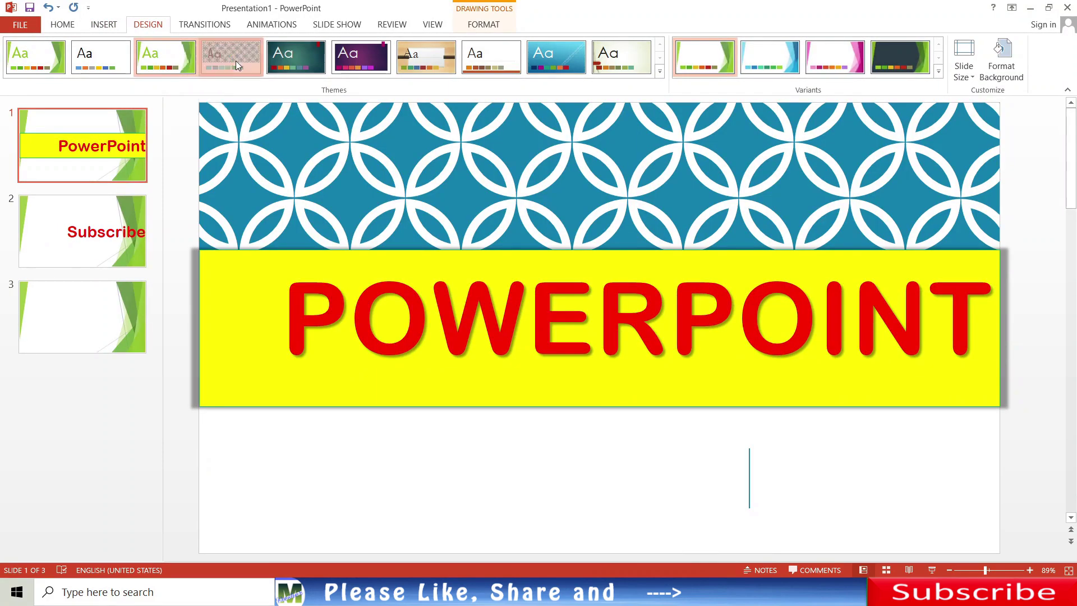
left_click(237, 66)
left_click(296, 59)
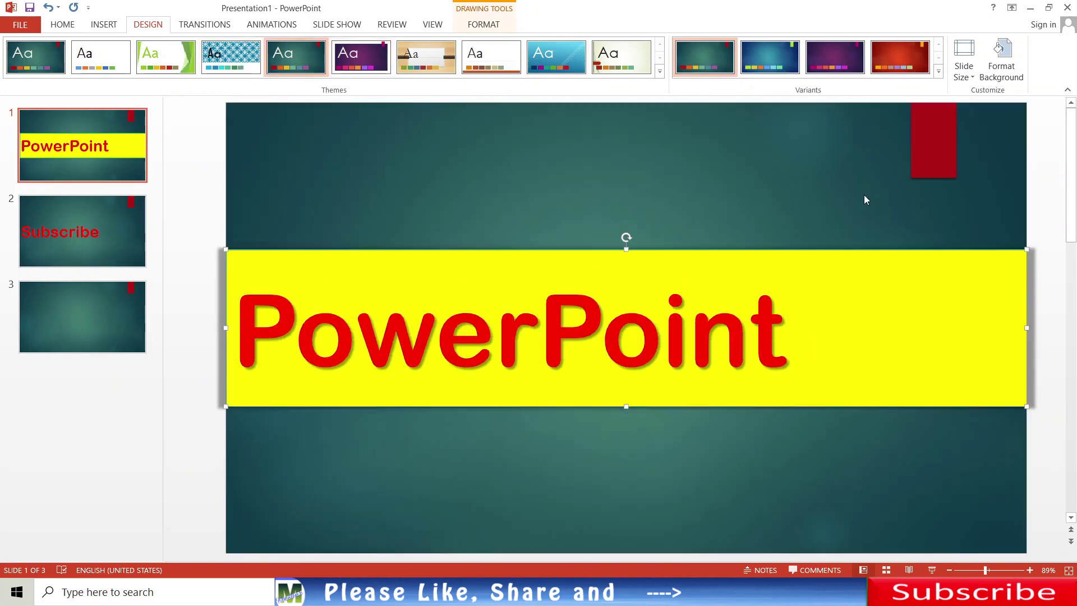
left_click(205, 24)
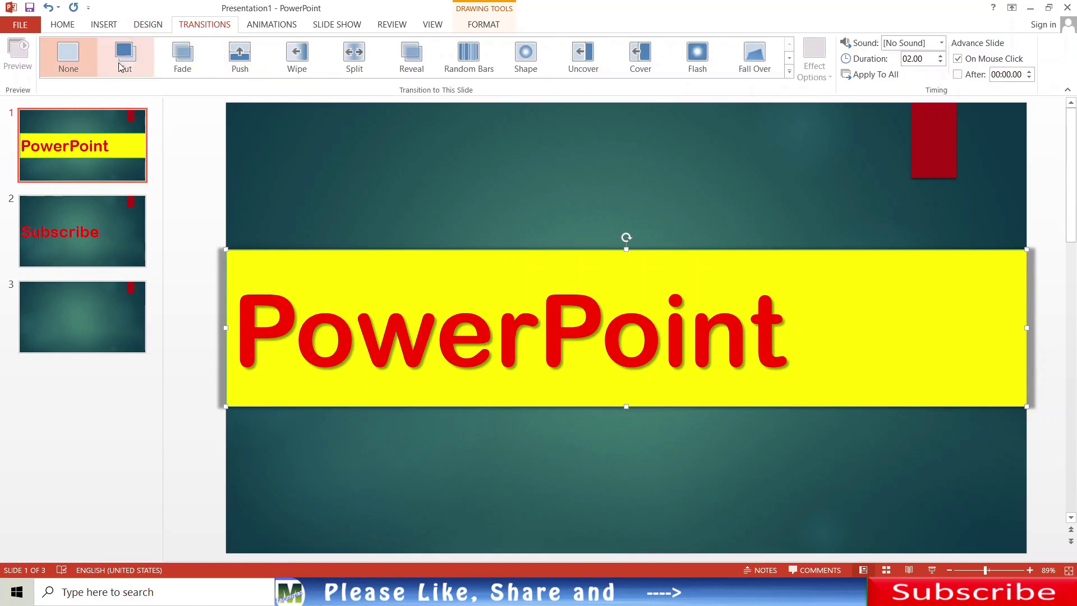
Preview Push, Wipe, Split, Reveal and Cover, then settle on a 02.00-second Fall Over transition
left_click(244, 65)
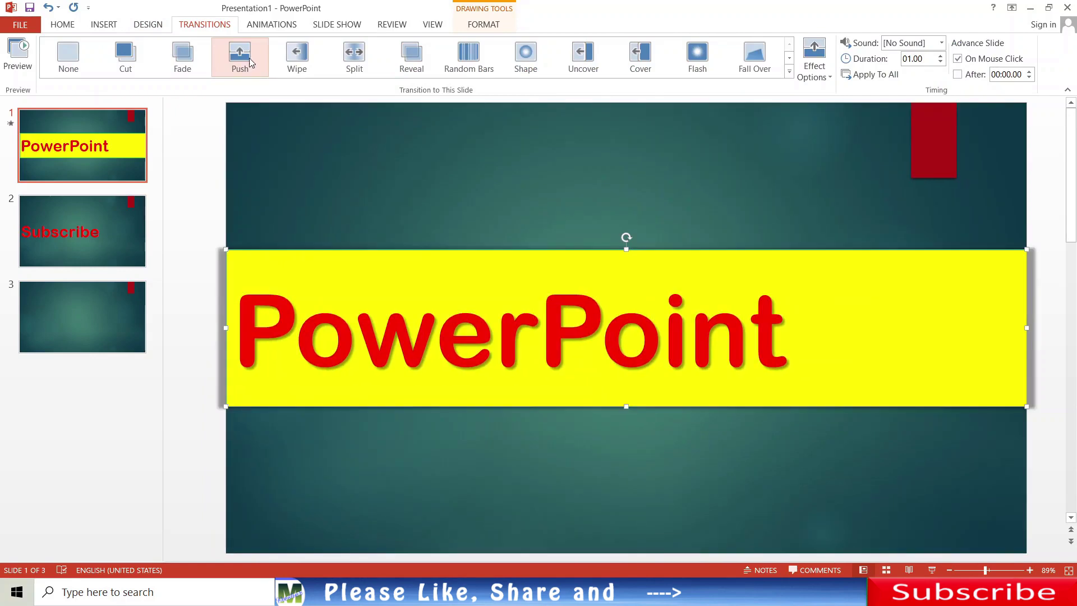
left_click(301, 63)
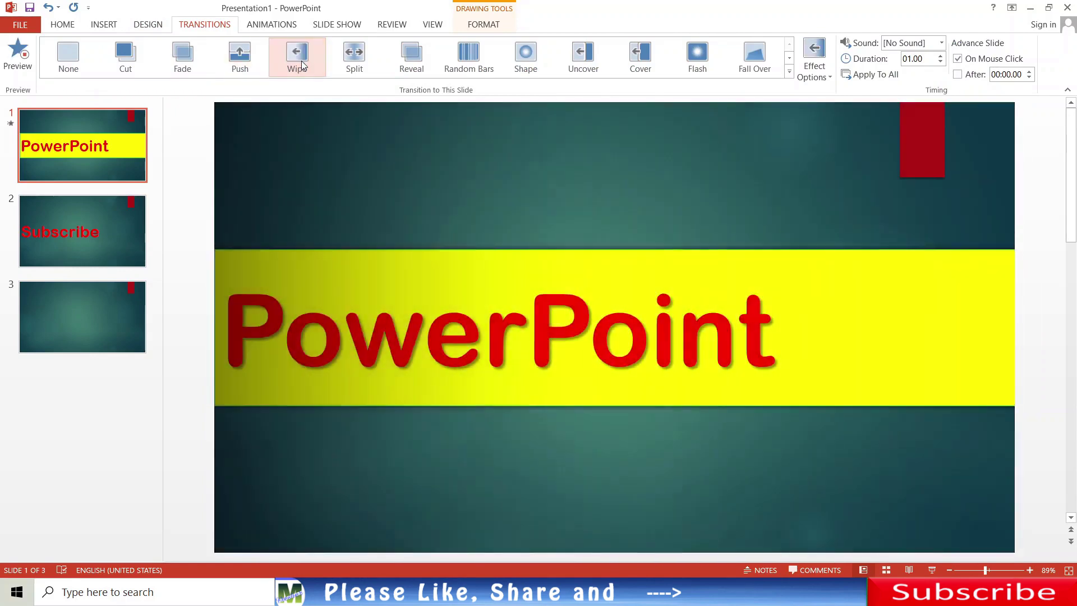
left_click(353, 66)
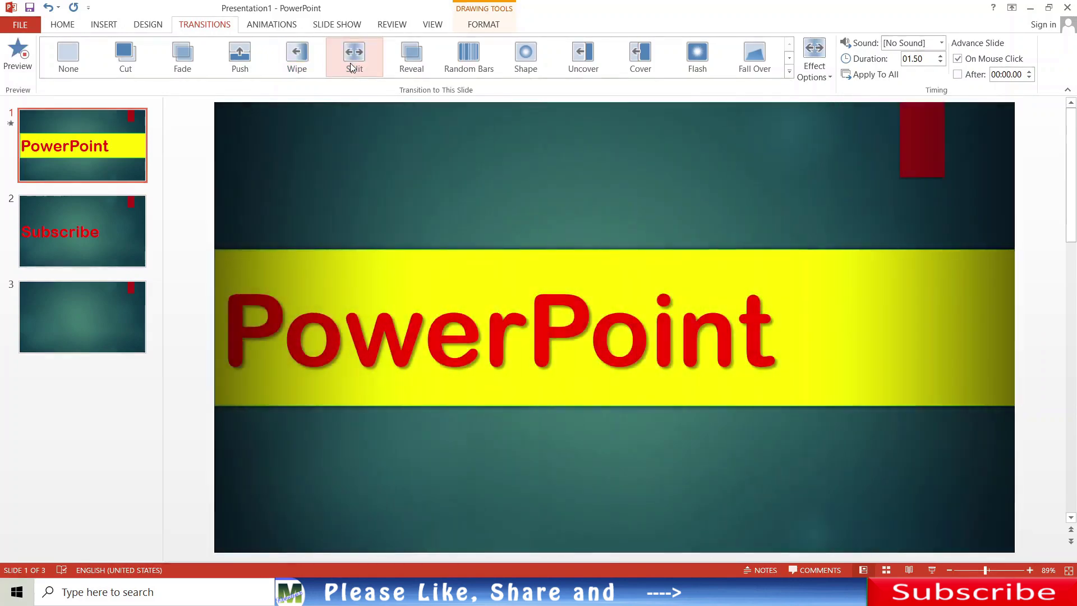
left_click(411, 61)
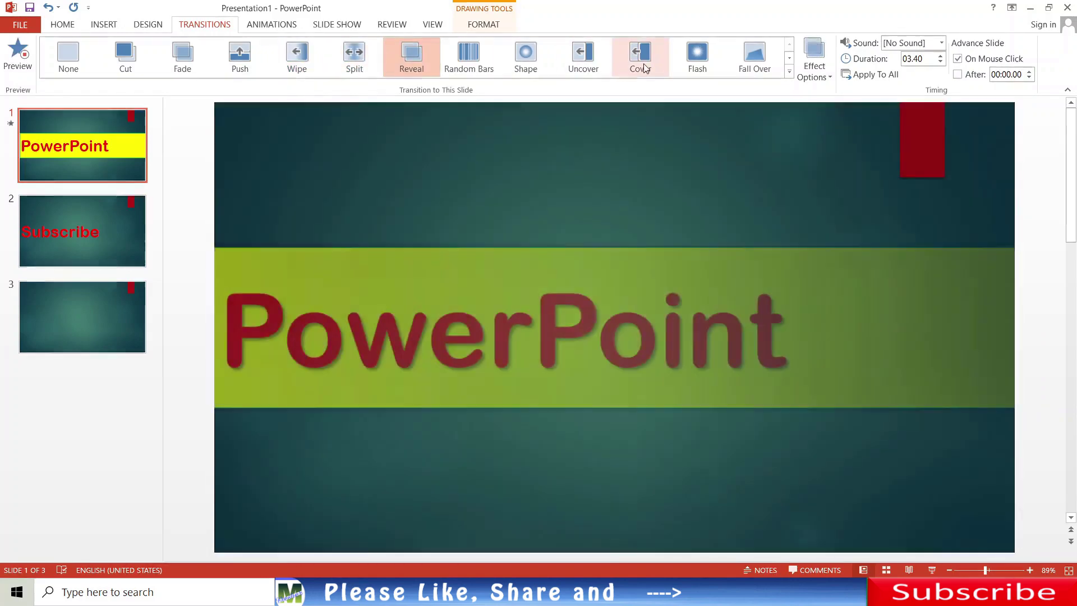
left_click(643, 67)
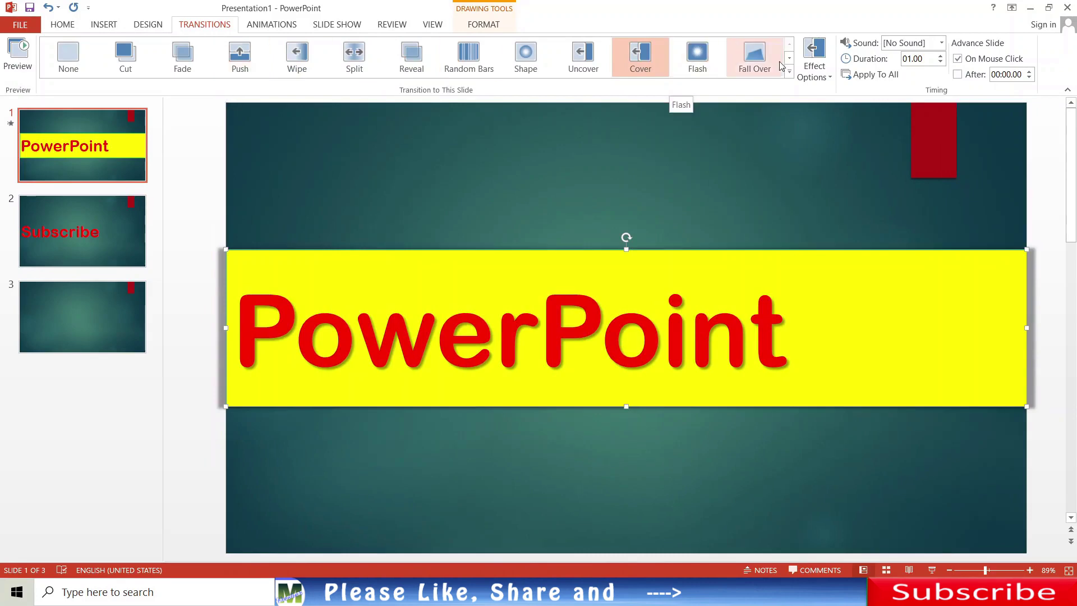
left_click(755, 67)
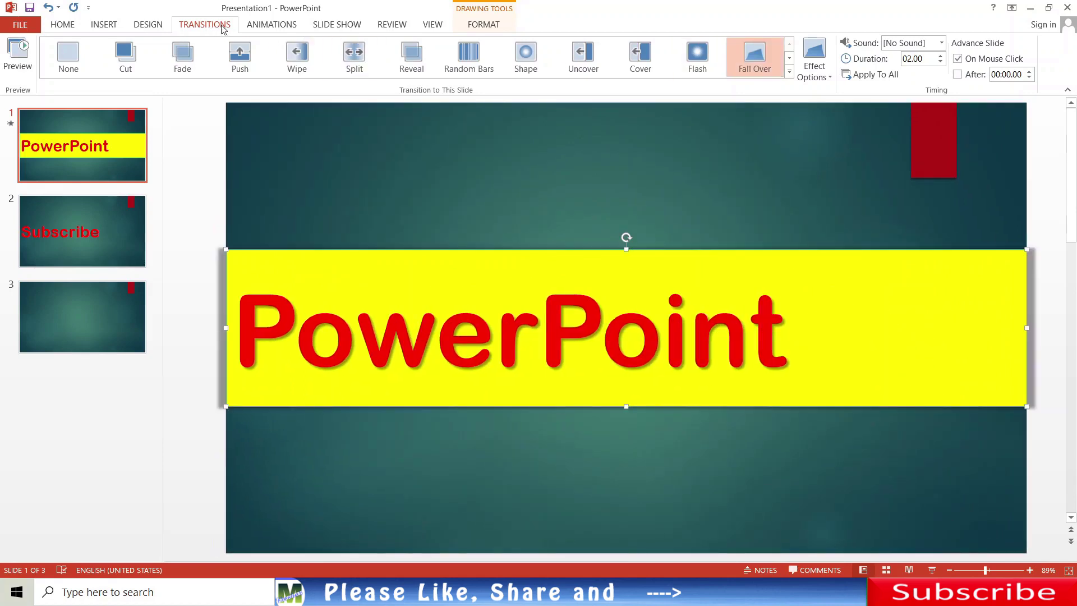
left_click(271, 28)
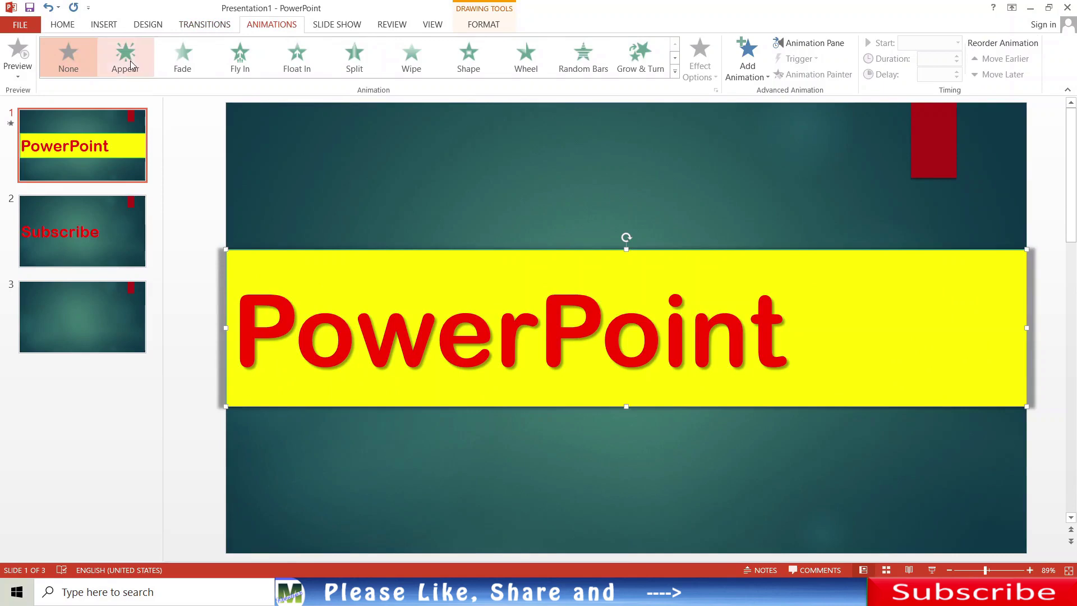
After trying Fade and Fly In, give the yellow title band a 01.00-second on-click Float In animation
left_click(181, 62)
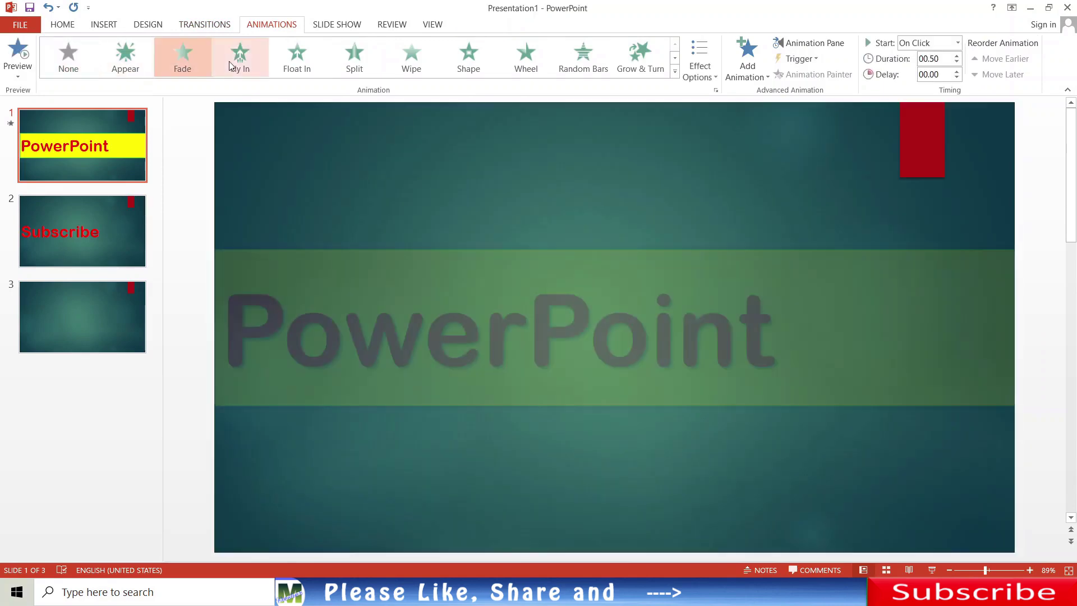
left_click(233, 61)
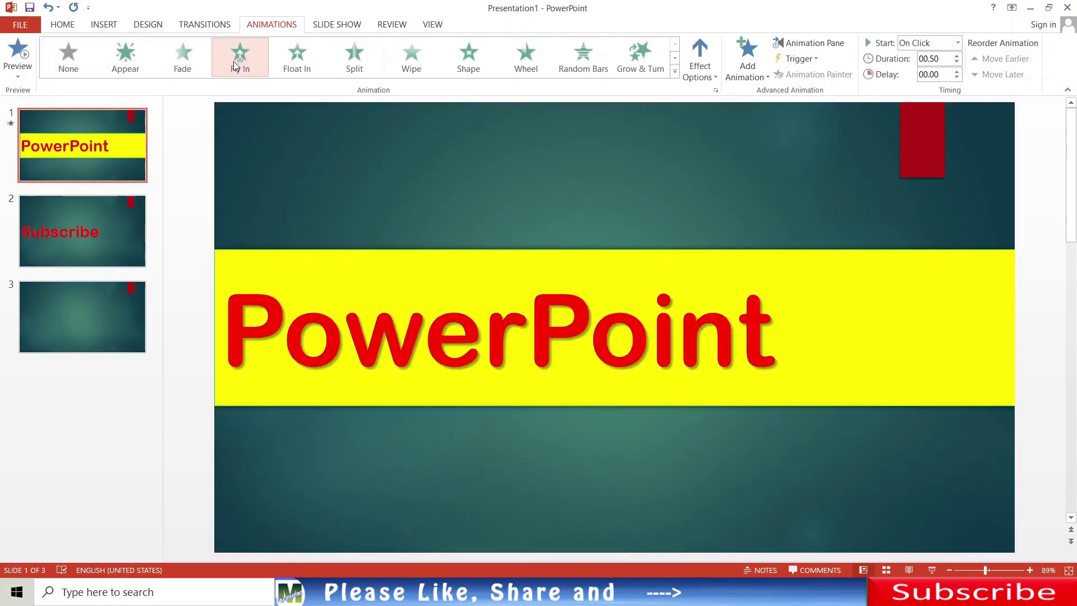
left_click(297, 62)
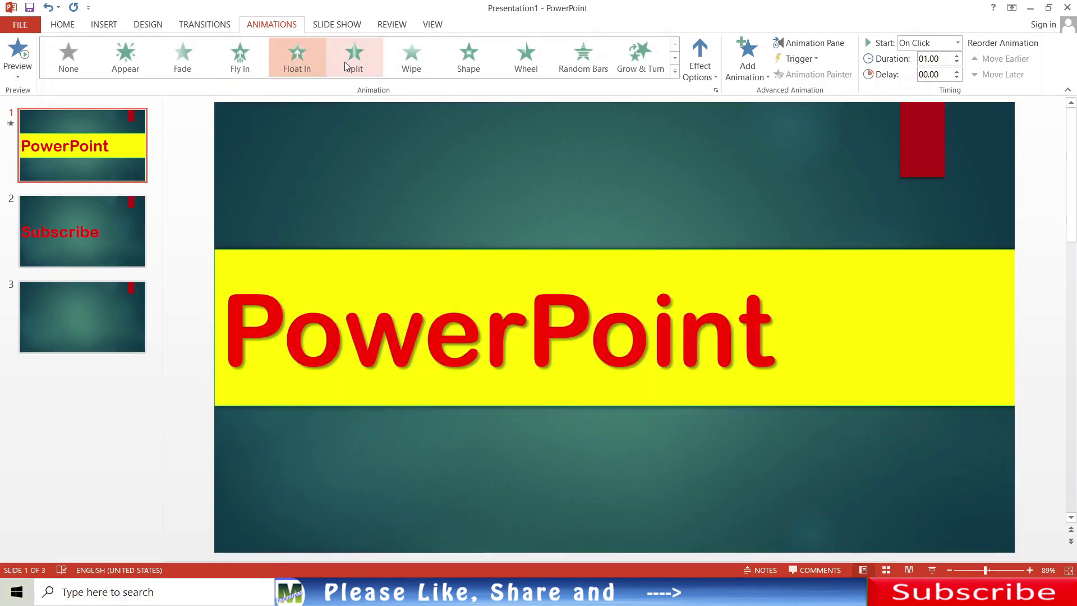
left_click(336, 27)
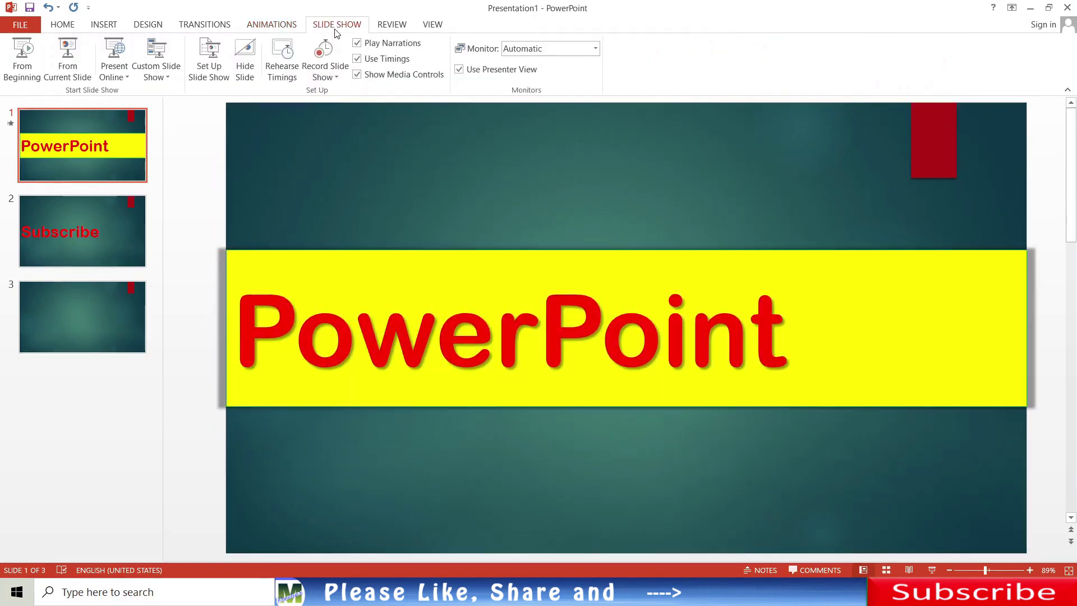
left_click(28, 73)
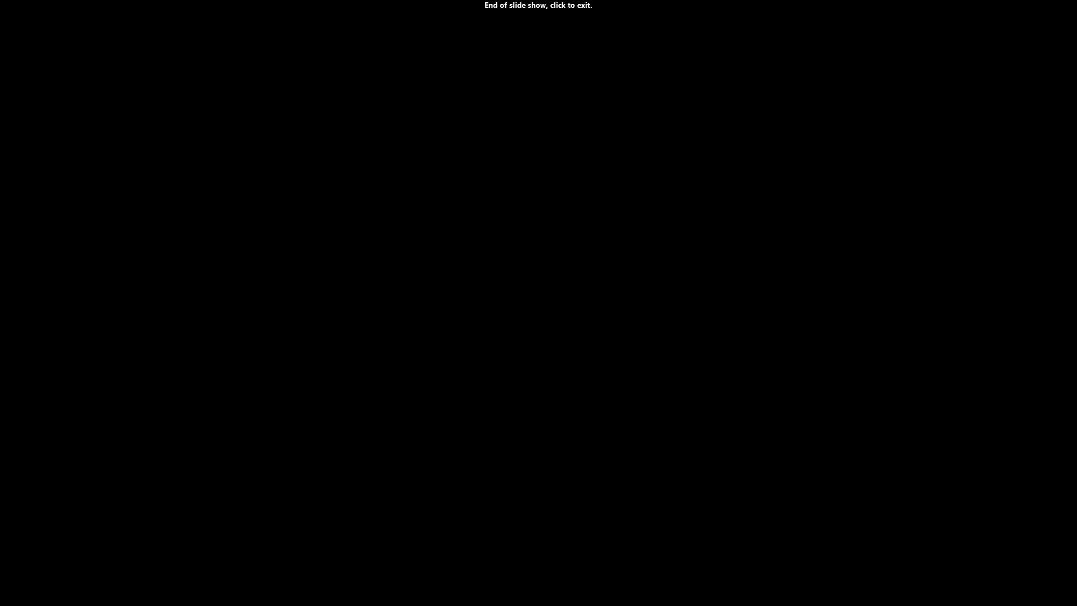
left_click(28, 73)
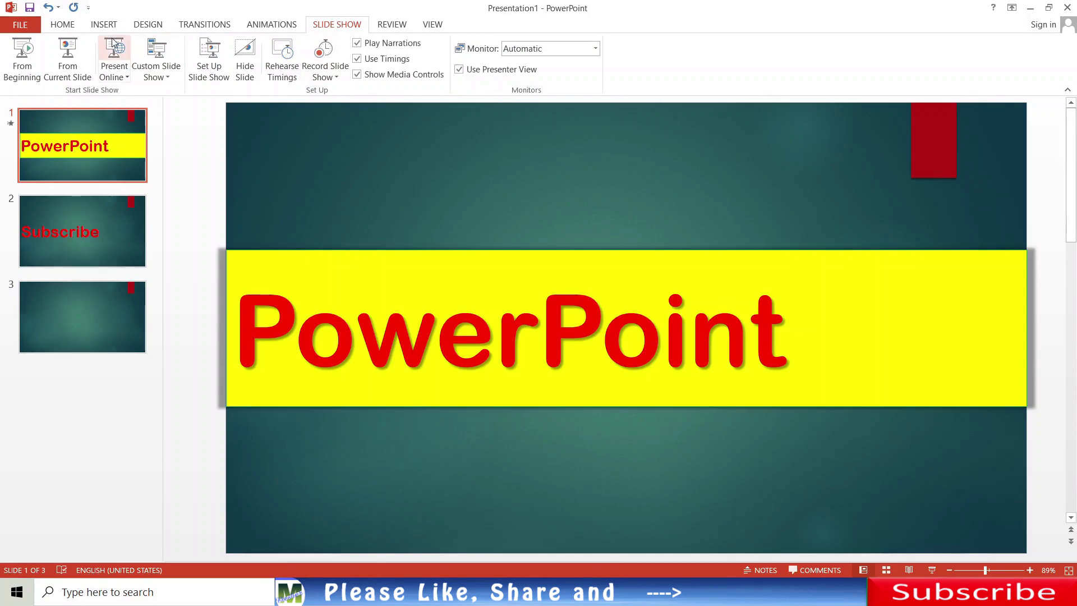
left_click(391, 25)
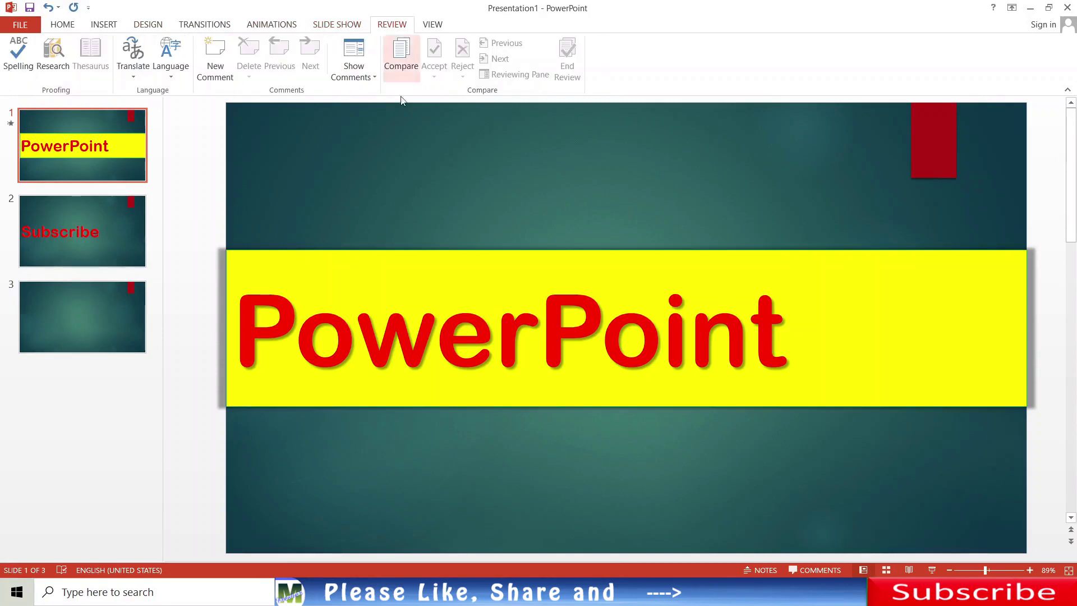
left_click(337, 251)
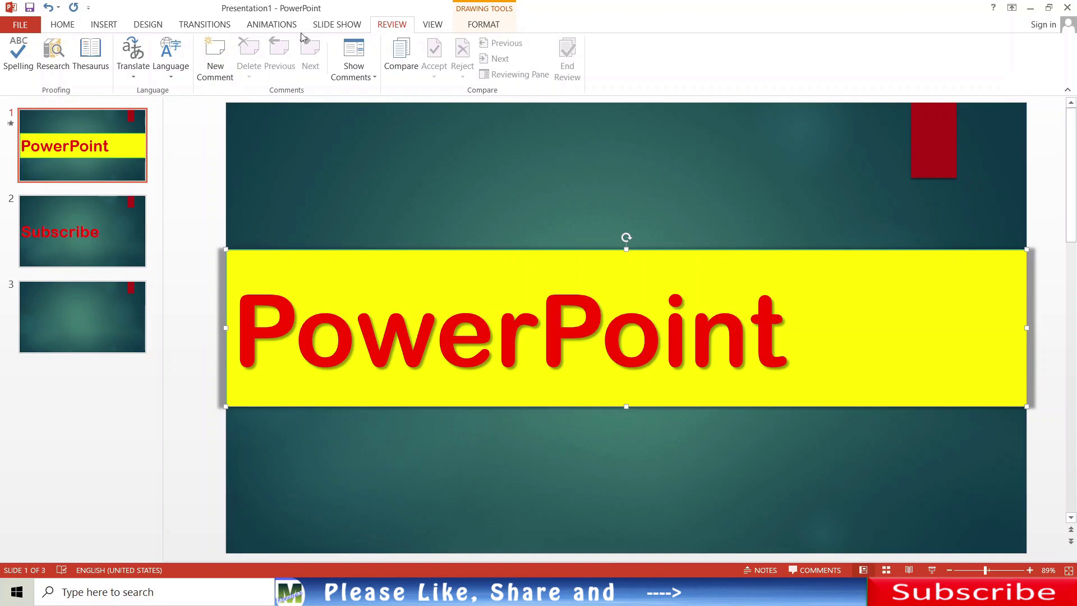
left_click(435, 32)
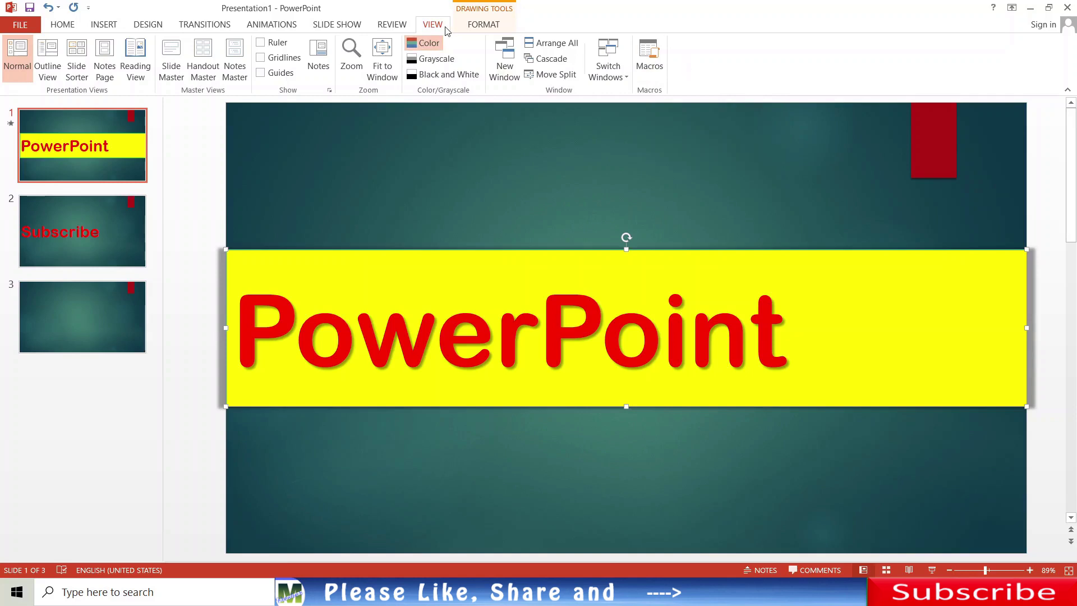
Reselect the yellow title band, return to Home, and open slide 2 with its red 'Subscribe' title
left_click(475, 27)
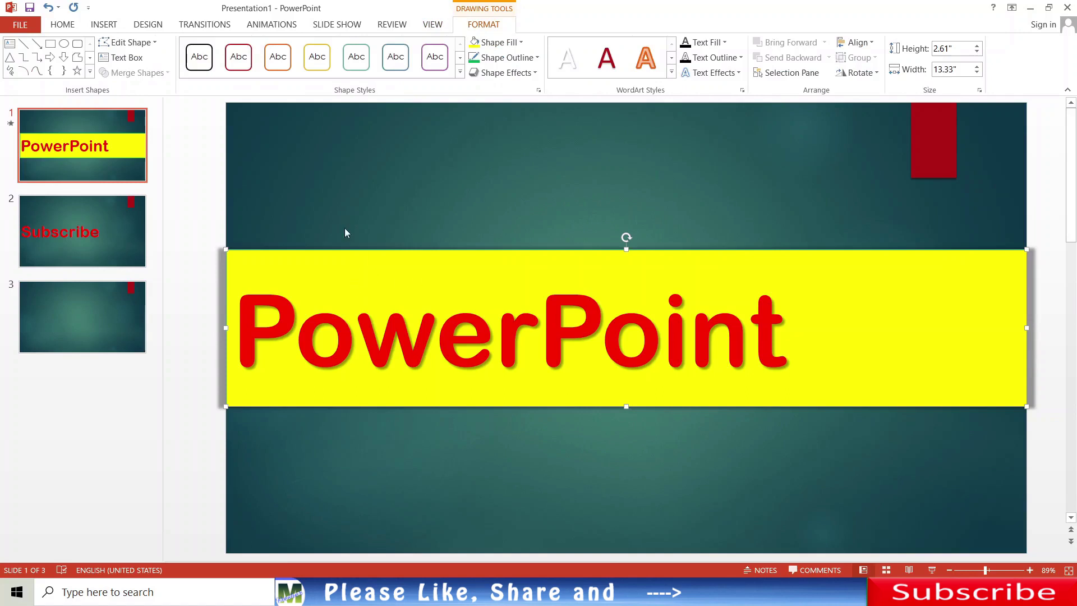
left_click(343, 206)
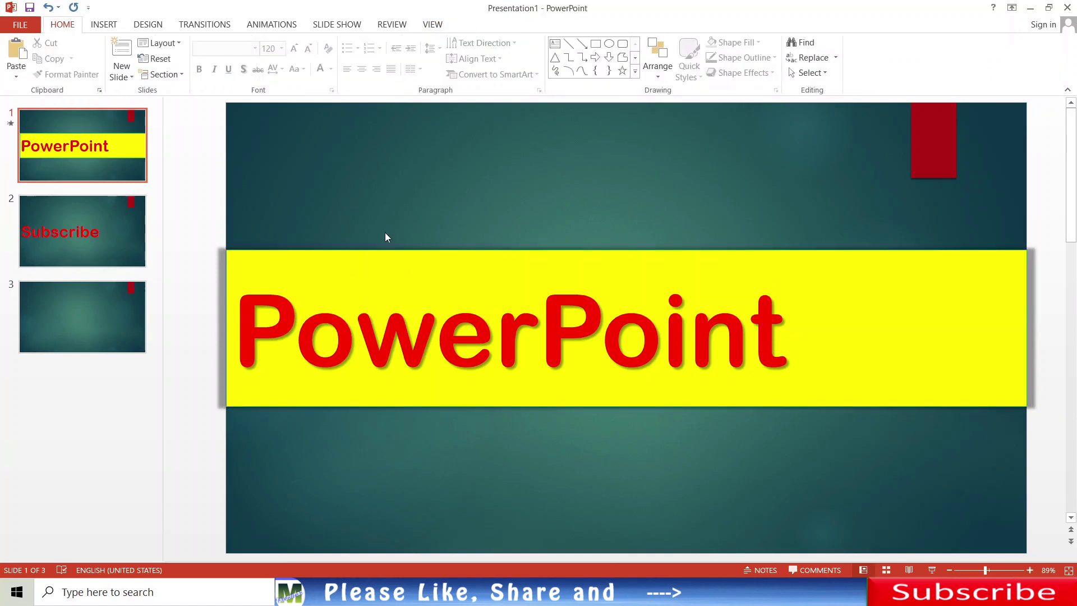
left_click(377, 251)
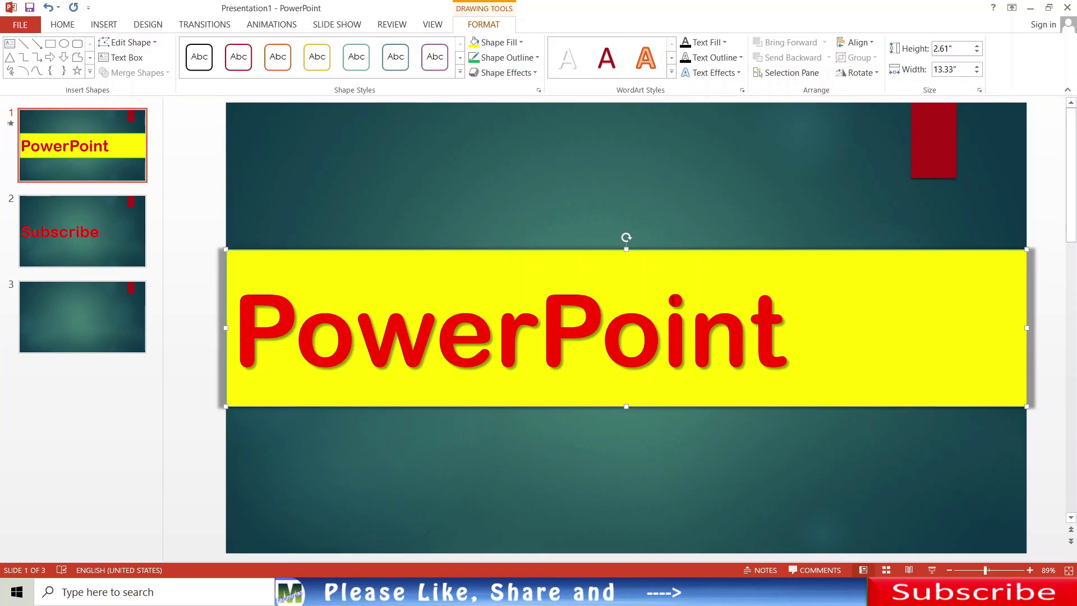
left_click(65, 25)
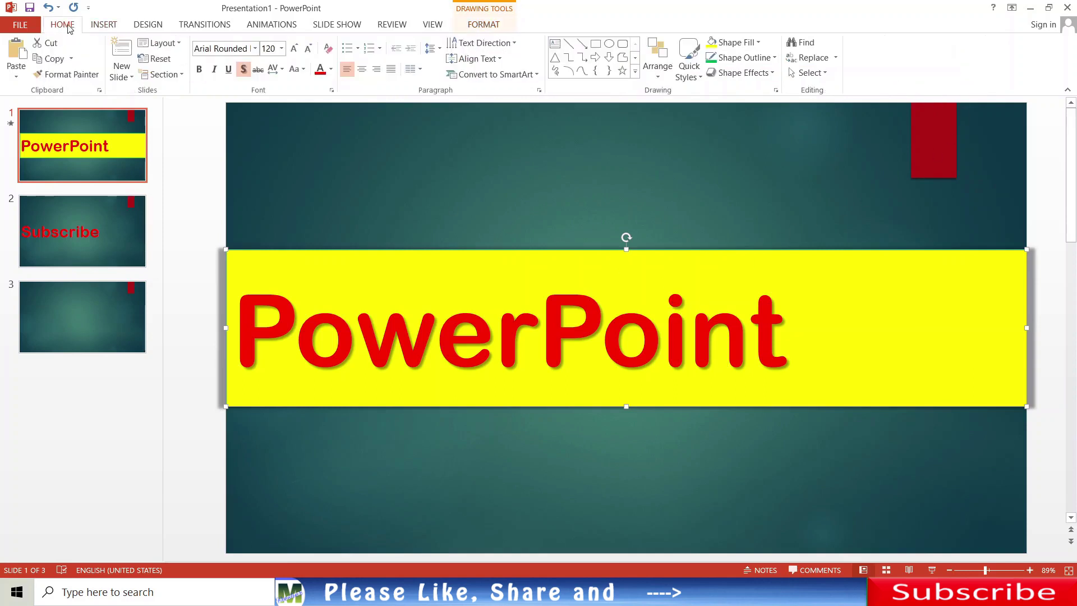
left_click(101, 241)
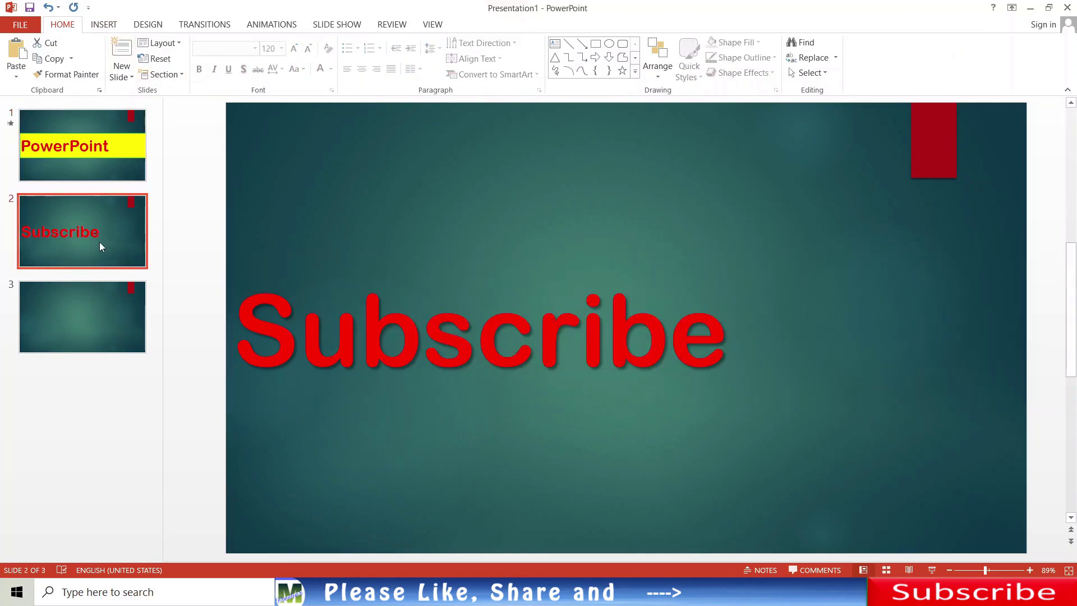